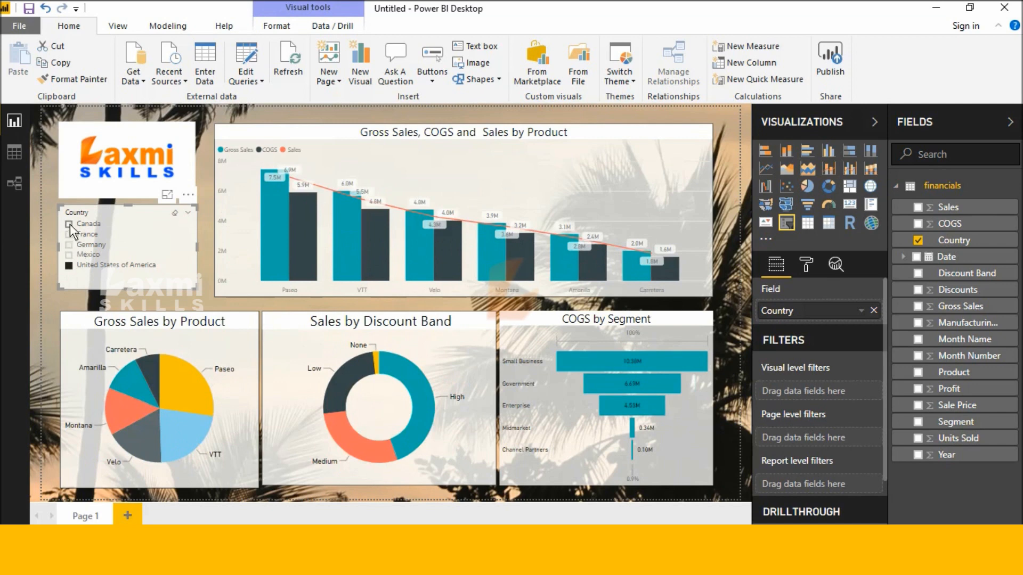
Try out the Canada filter in the Country slicer of the finished dashboard.
{"action": "left_click", "coordinate": [71, 223]}
{"action": "left_click", "coordinate": [70, 223]}
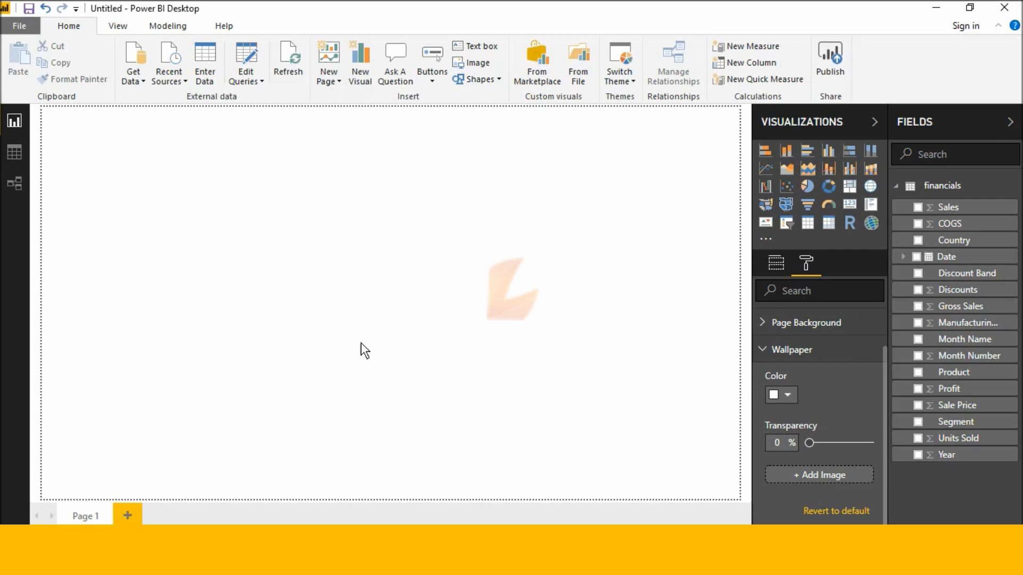
Add the DSC_1772 image from the Desktop as the report page's wallpaper.
{"action": "left_click", "coordinate": [819, 469]}
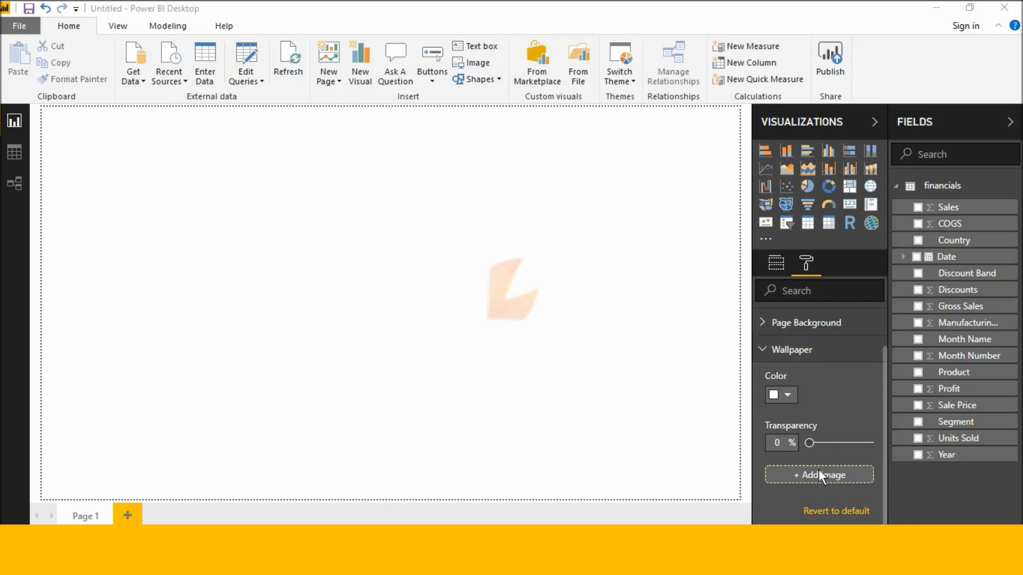
{"action": "scroll", "coordinate": [350, 197], "scroll_direction": "down", "scroll_amount": 5}
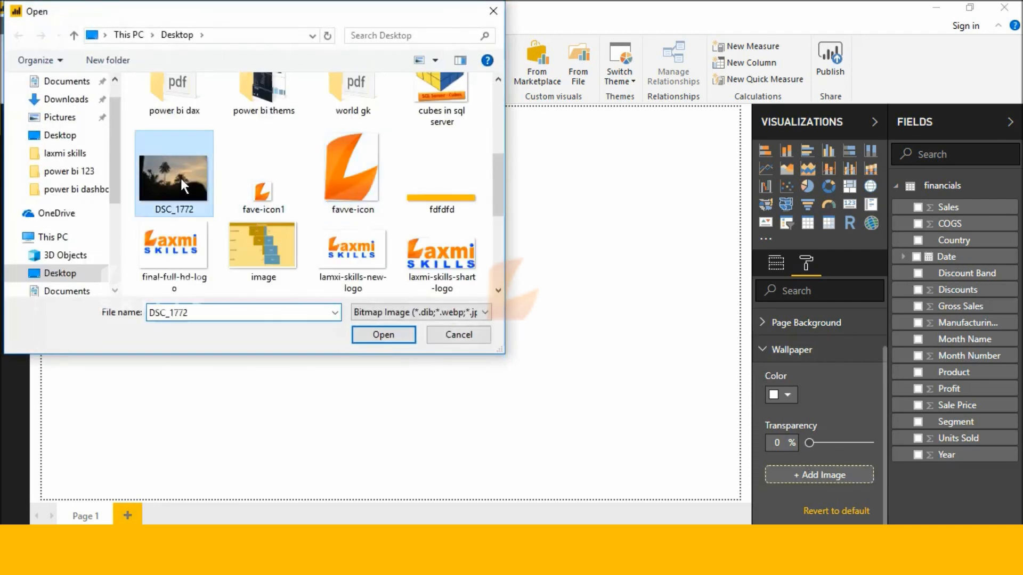
{"action": "double_click", "coordinate": [180, 177]}
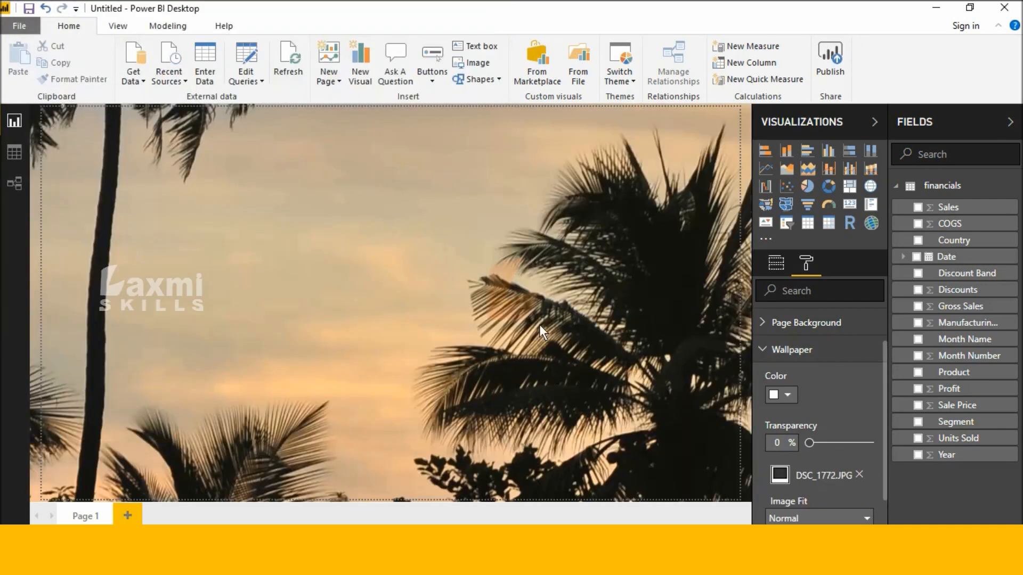
{"action": "left_click", "coordinate": [771, 349]}
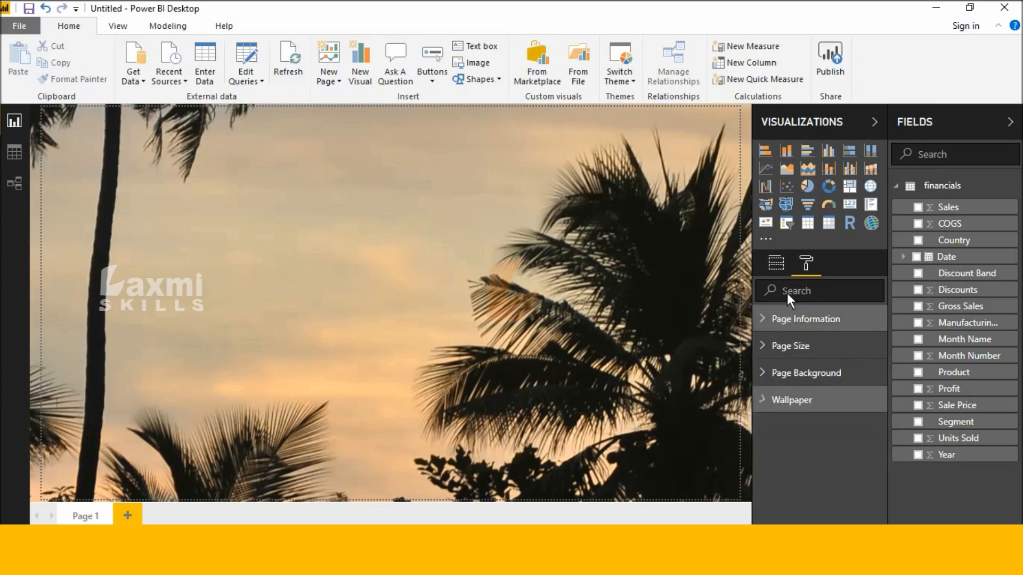
Insert the lamxi-skills-new-logo image from the Desktop and size it to fit the page's upper-left corner.
{"action": "left_click", "coordinate": [478, 62]}
{"action": "scroll", "coordinate": [238, 159], "scroll_direction": "down", "scroll_amount": 5}
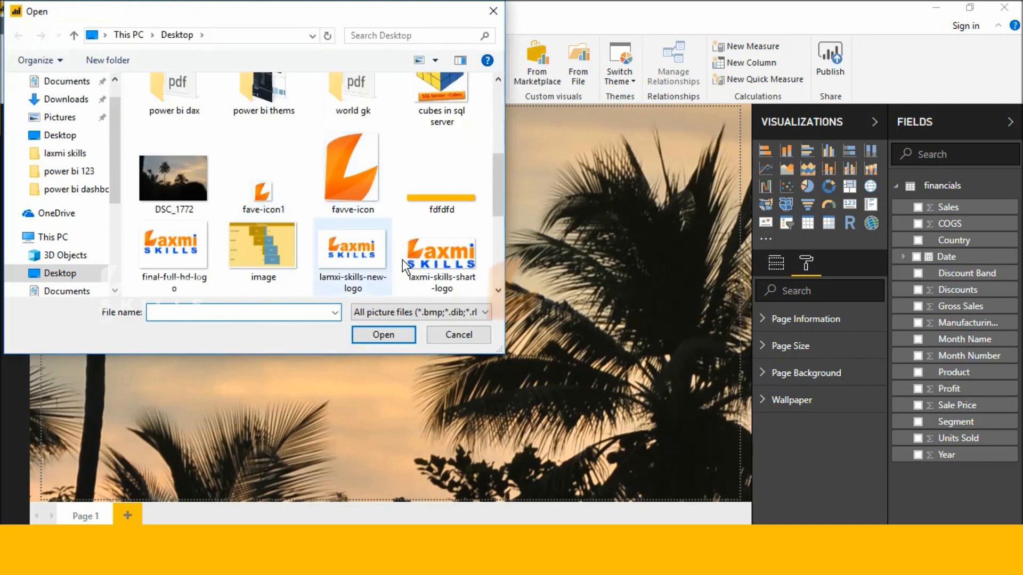
{"action": "double_click", "coordinate": [379, 244]}
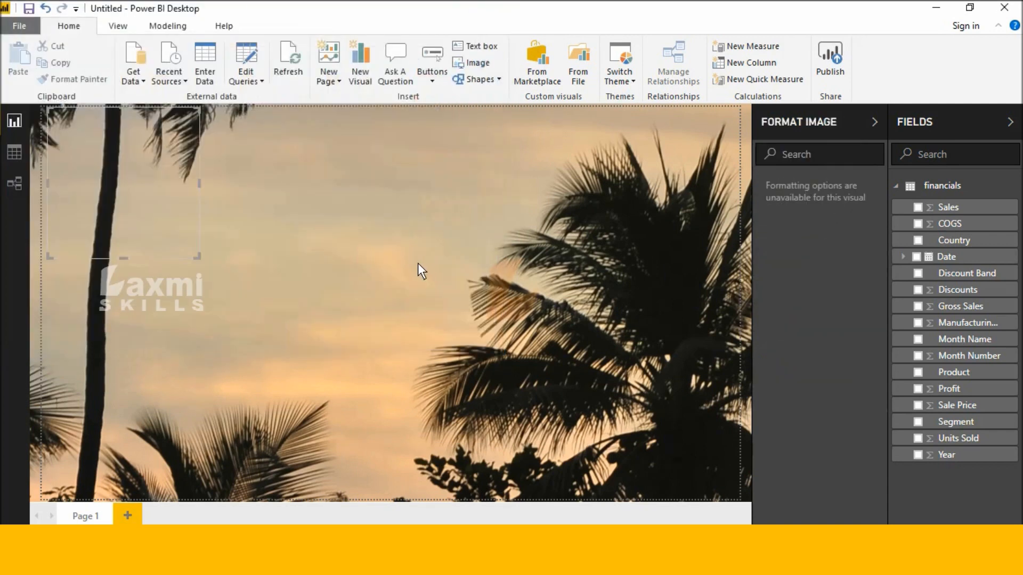
{"action": "left_click_drag", "start_coordinate": [199, 254], "coordinate": [183, 187]}
{"action": "left_click", "coordinate": [234, 192]}
{"action": "left_click", "coordinate": [376, 212]}
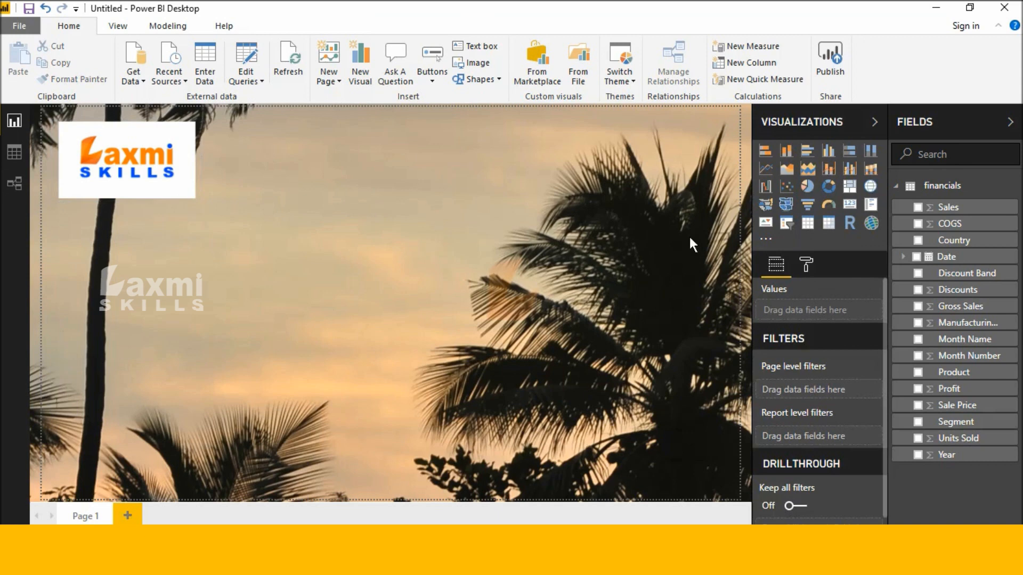
Add a slicer on the Country field and fit it directly beneath the logo at the logo's width.
{"action": "left_click", "coordinate": [786, 228]}
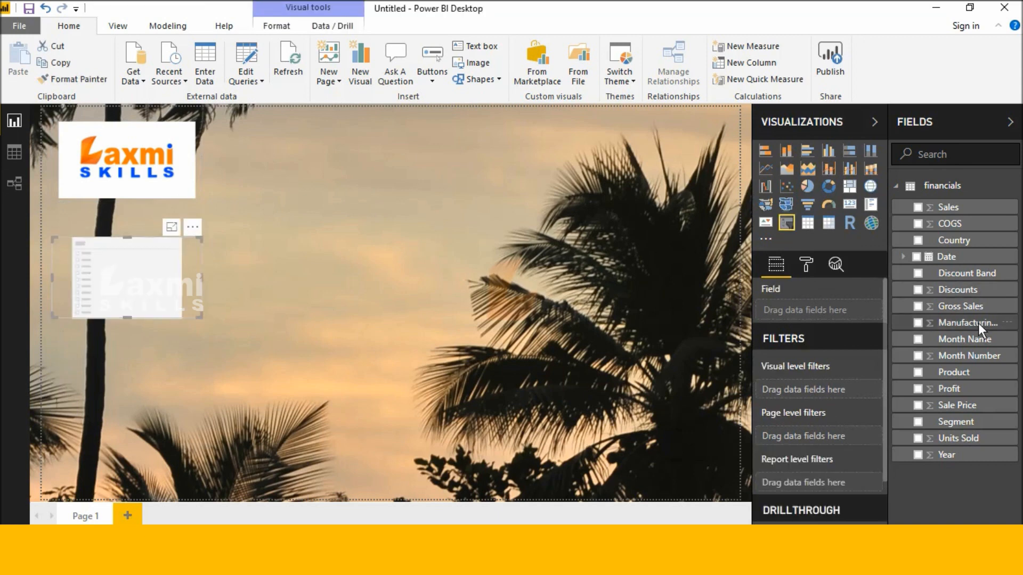
{"action": "left_click", "coordinate": [917, 240]}
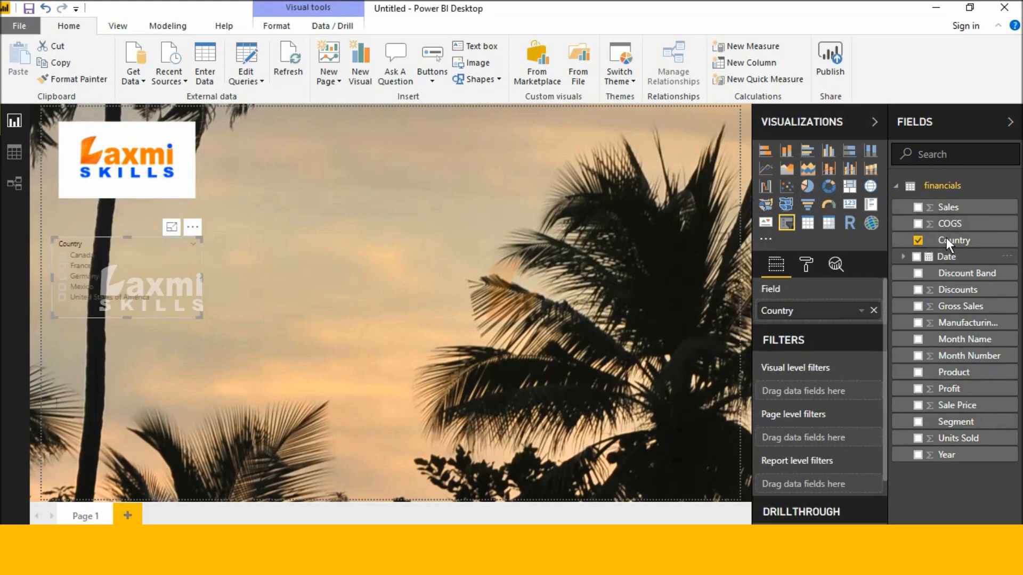
{"action": "mouse_move", "coordinate": [182, 276]}
{"action": "left_mouse_down"}
{"action": "mouse_move", "coordinate": [188, 245]}
{"action": "mouse_move", "coordinate": [206, 287]}
{"action": "mouse_move", "coordinate": [198, 286]}
{"action": "left_mouse_up"}
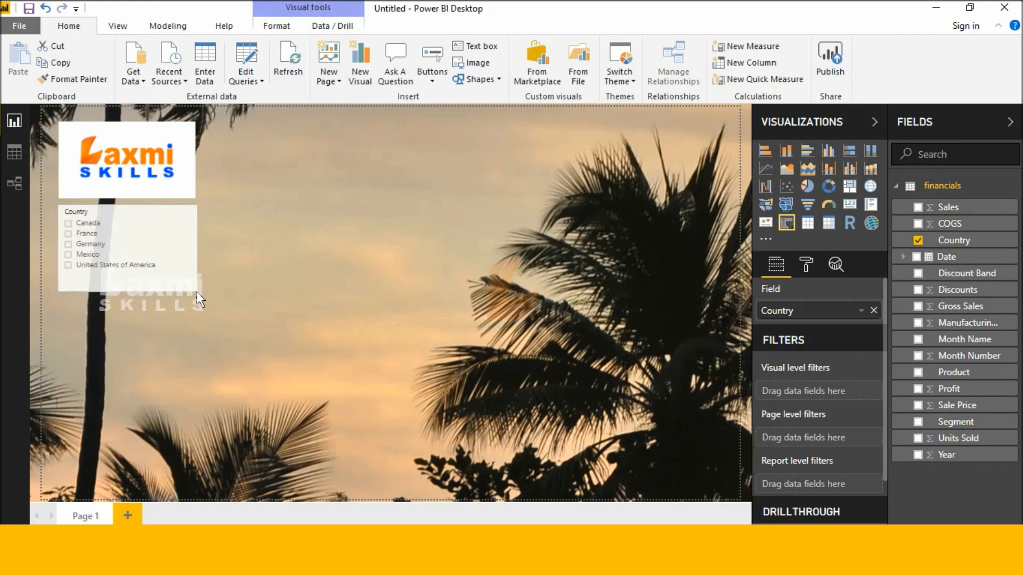
{"action": "left_click", "coordinate": [308, 267]}
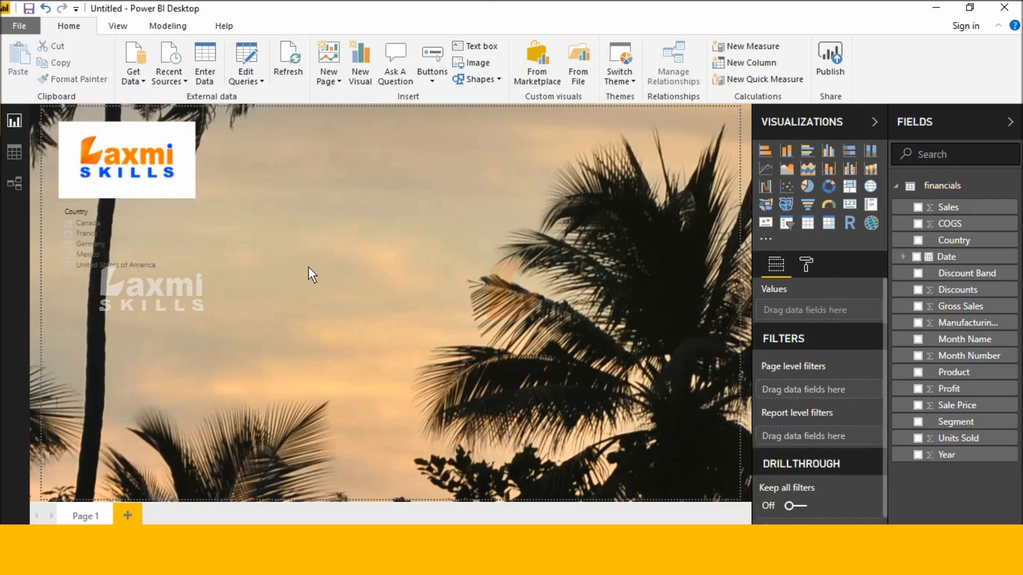
Turn on the title for the Country slicer.
{"action": "left_click", "coordinate": [153, 225]}
{"action": "left_click", "coordinate": [805, 265]}
{"action": "scroll", "coordinate": [808, 426], "scroll_direction": "down", "scroll_amount": 2}
{"action": "left_click", "coordinate": [853, 515]}
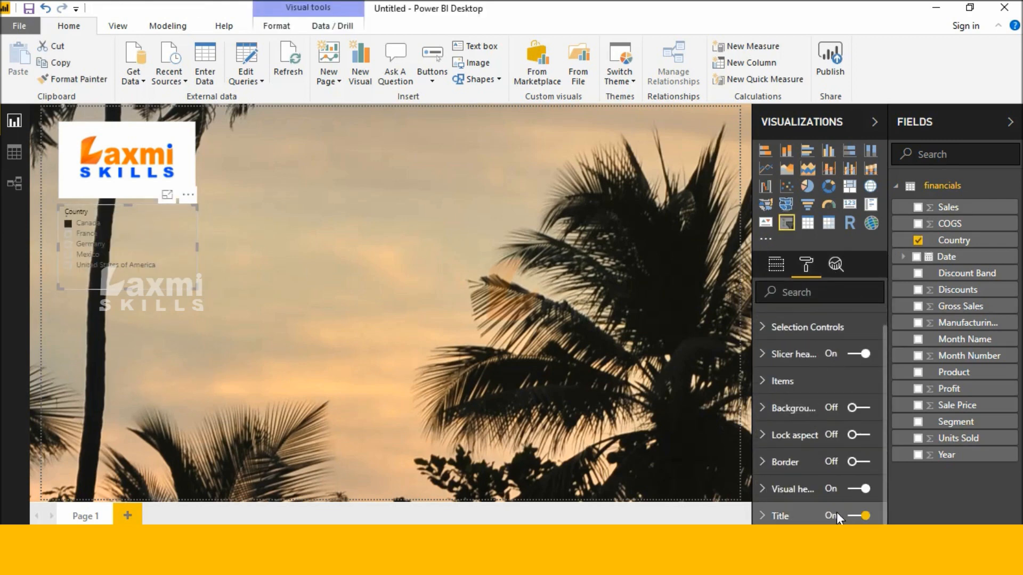
{"action": "left_click", "coordinate": [770, 514]}
{"action": "scroll", "coordinate": [770, 513], "scroll_direction": "down", "scroll_amount": 3}
{"action": "scroll", "coordinate": [781, 471], "scroll_direction": "up", "scroll_amount": 5}
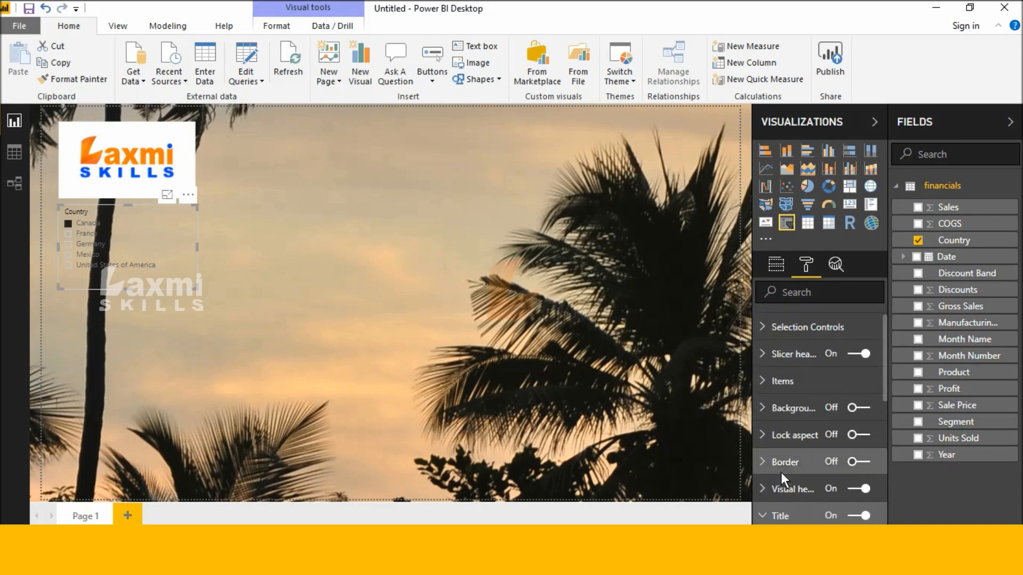
Turn on the border around the Country slicer.
{"action": "left_click", "coordinate": [851, 462]}
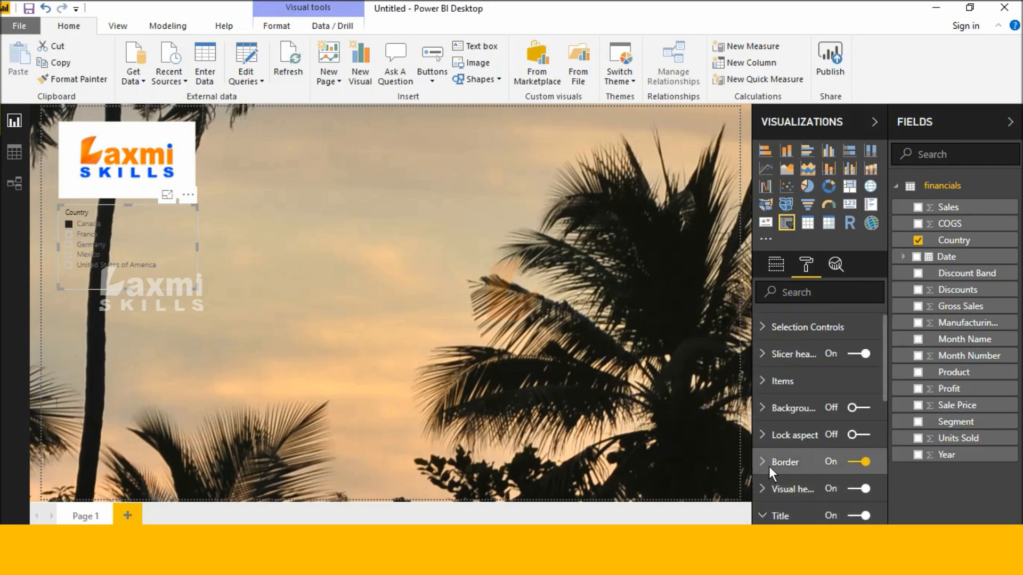
{"action": "left_click", "coordinate": [769, 465]}
{"action": "scroll", "coordinate": [771, 464], "scroll_direction": "down", "scroll_amount": 3}
{"action": "left_click", "coordinate": [372, 323]}
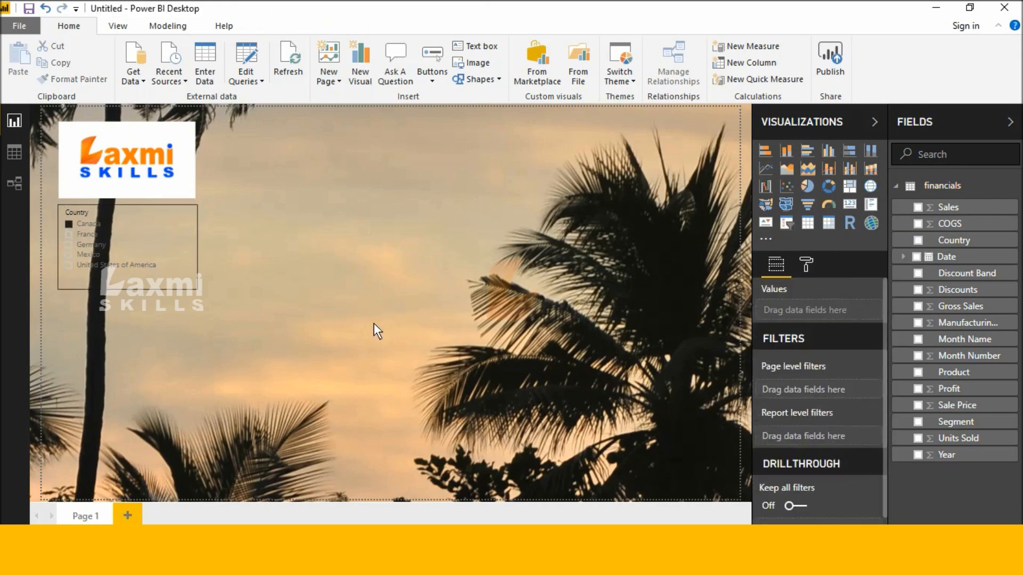
Clear the Canada selection in the Country slicer and turn on the slicer's background.
{"action": "left_click", "coordinate": [170, 222]}
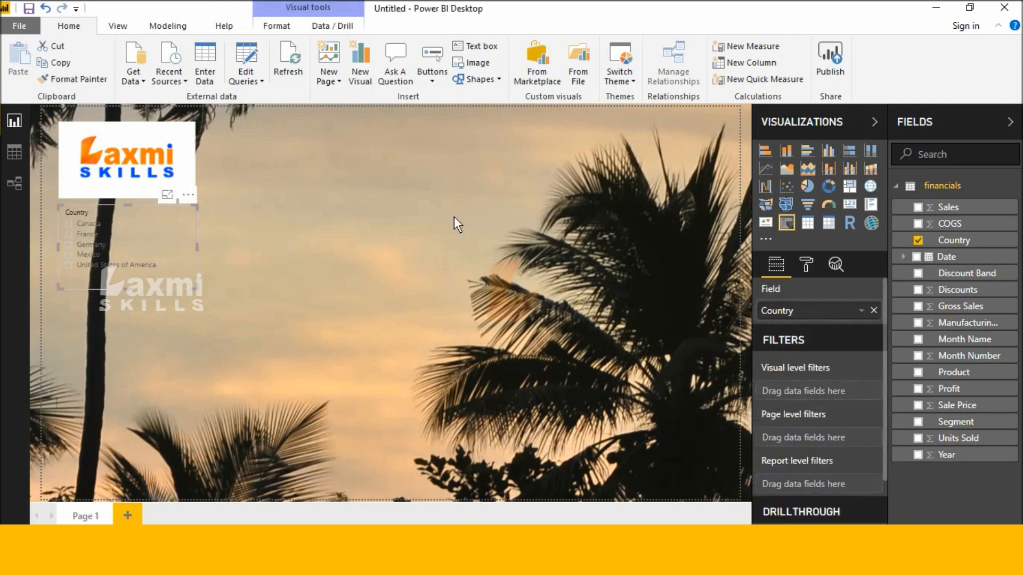
{"action": "left_click", "coordinate": [810, 274]}
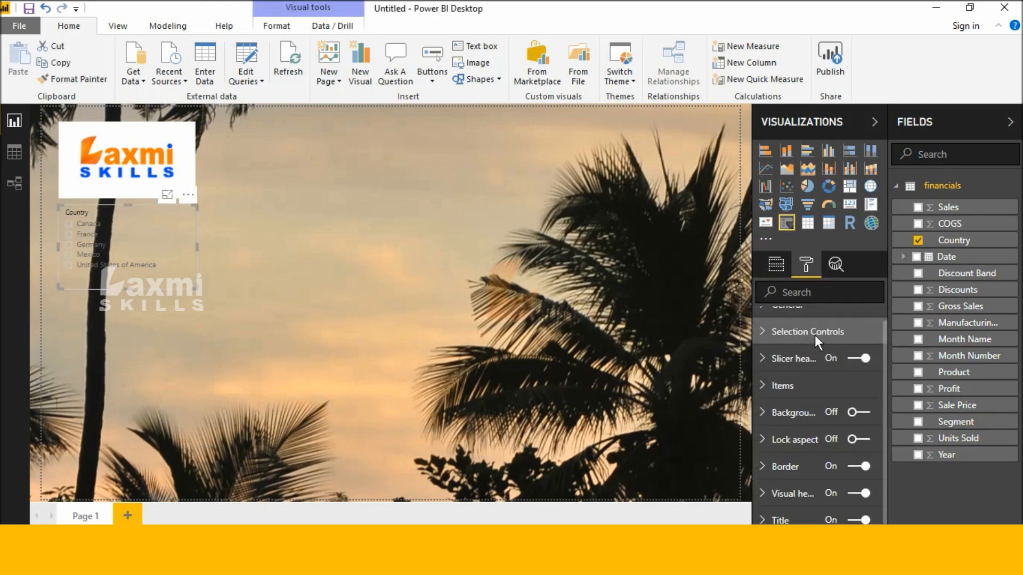
{"action": "left_click", "coordinate": [851, 408]}
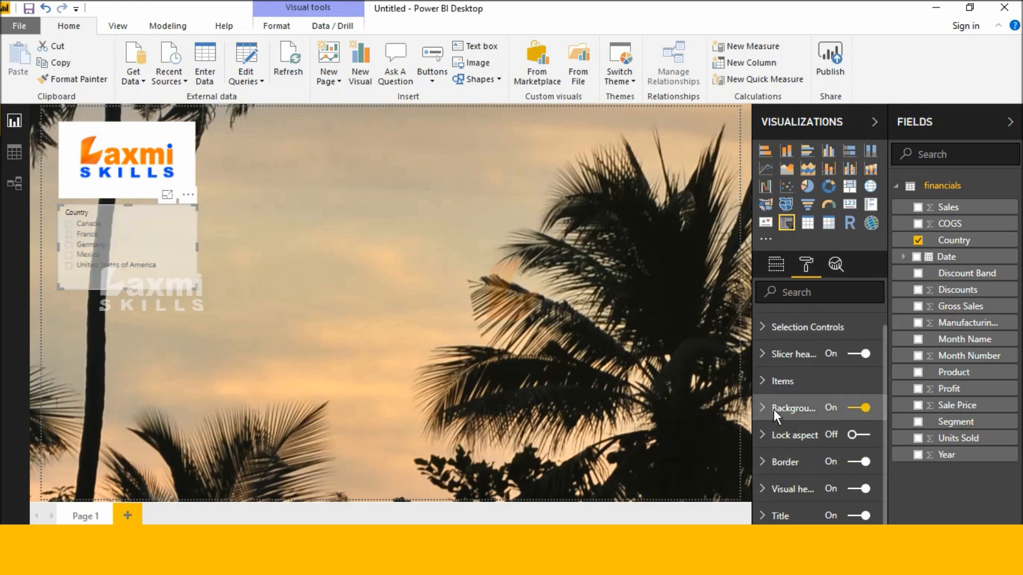
{"action": "left_click", "coordinate": [773, 409]}
{"action": "left_click", "coordinate": [568, 388]}
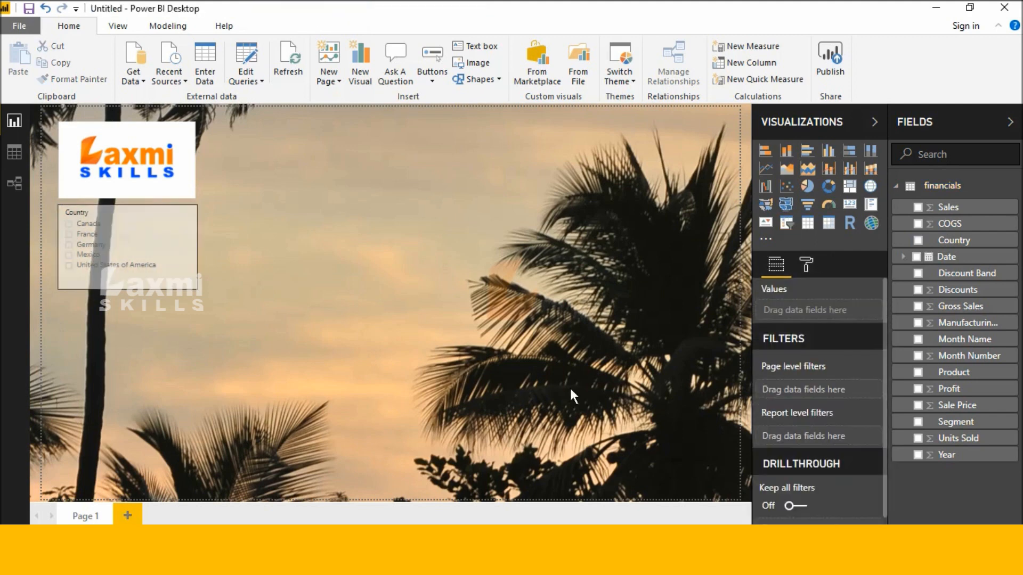
Set the Country slicer's background transparency to 19%.
{"action": "left_click", "coordinate": [187, 234]}
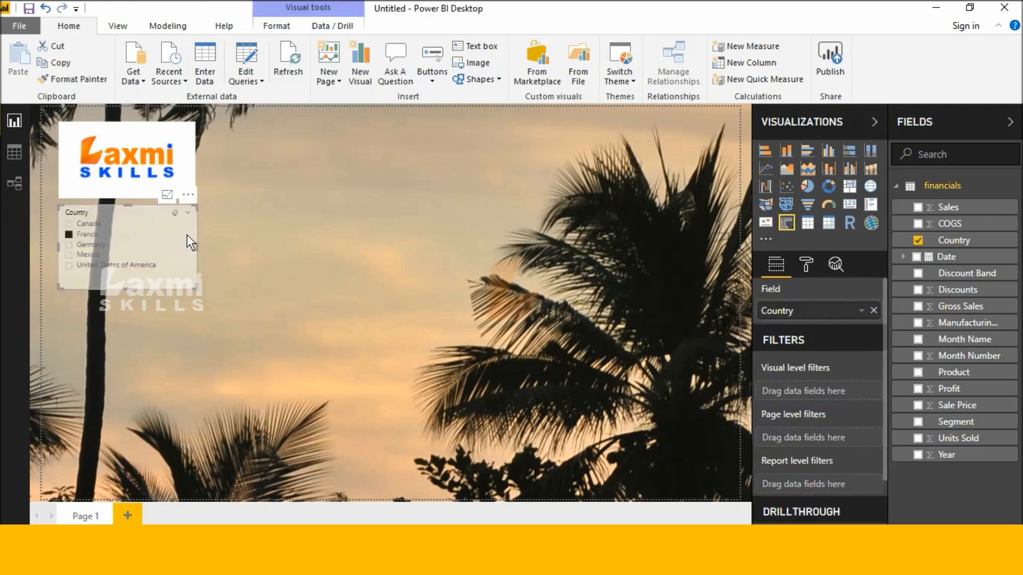
{"action": "left_click", "coordinate": [806, 265]}
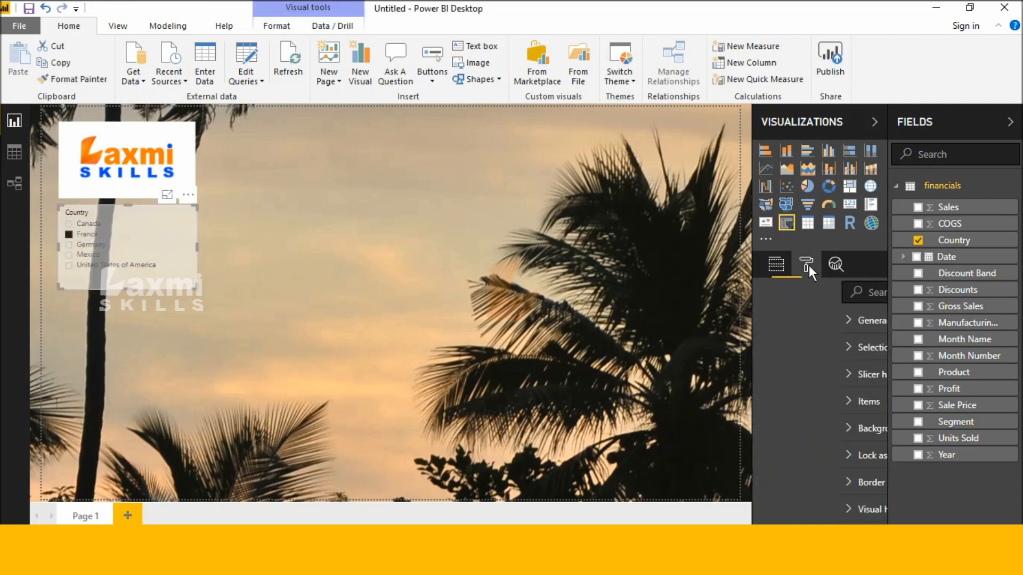
{"action": "scroll", "coordinate": [813, 434], "scroll_direction": "down", "scroll_amount": 1}
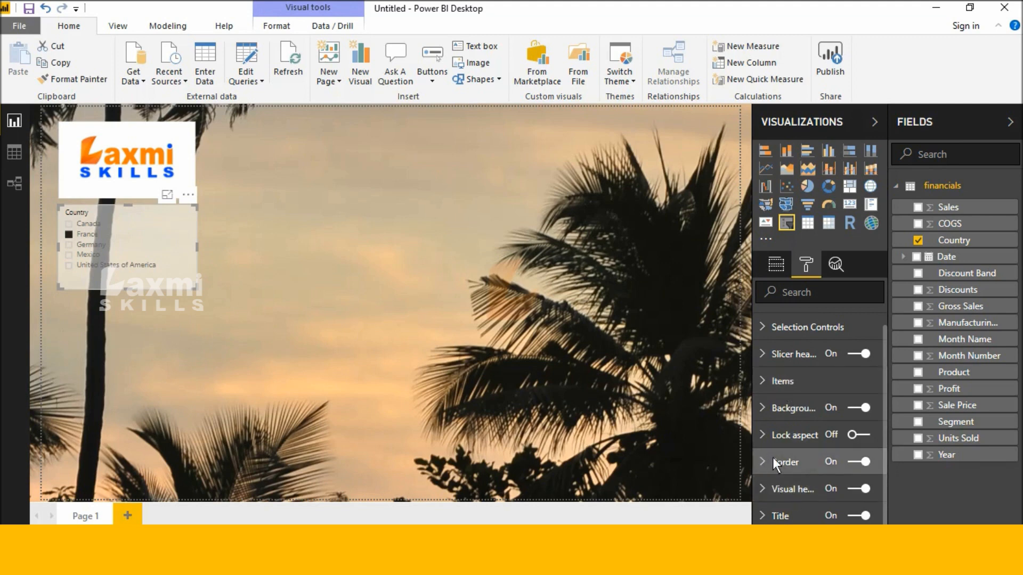
{"action": "left_click", "coordinate": [780, 409]}
{"action": "scroll", "coordinate": [789, 427], "scroll_direction": "down", "scroll_amount": 3}
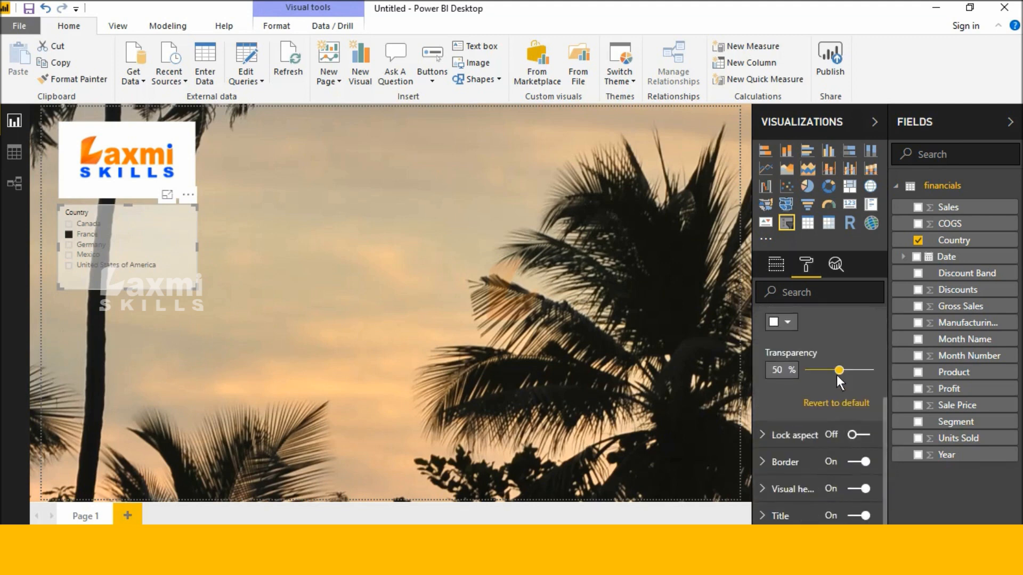
{"action": "left_click_drag", "start_coordinate": [838, 371], "coordinate": [820, 373]}
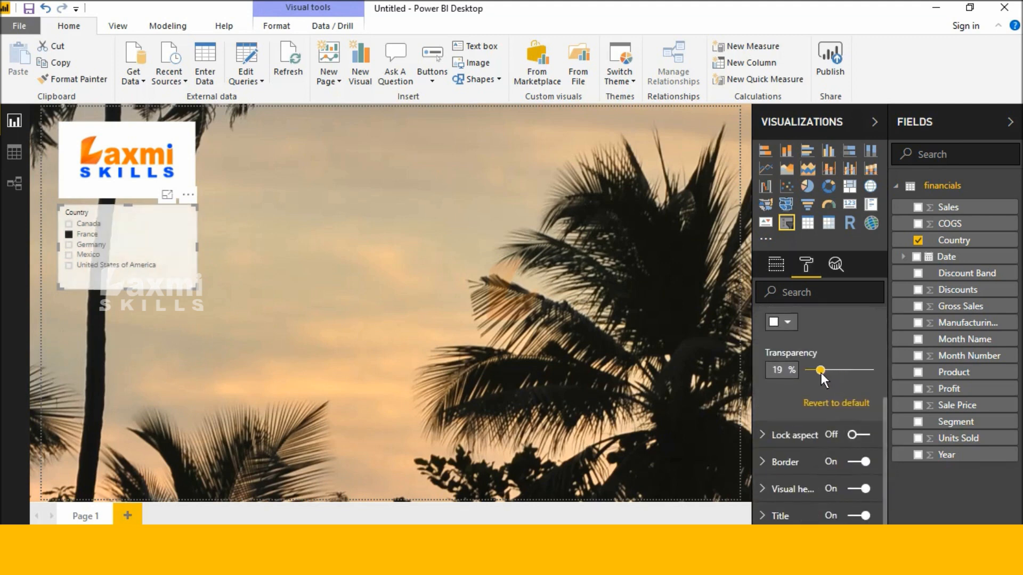
{"action": "left_click", "coordinate": [427, 324]}
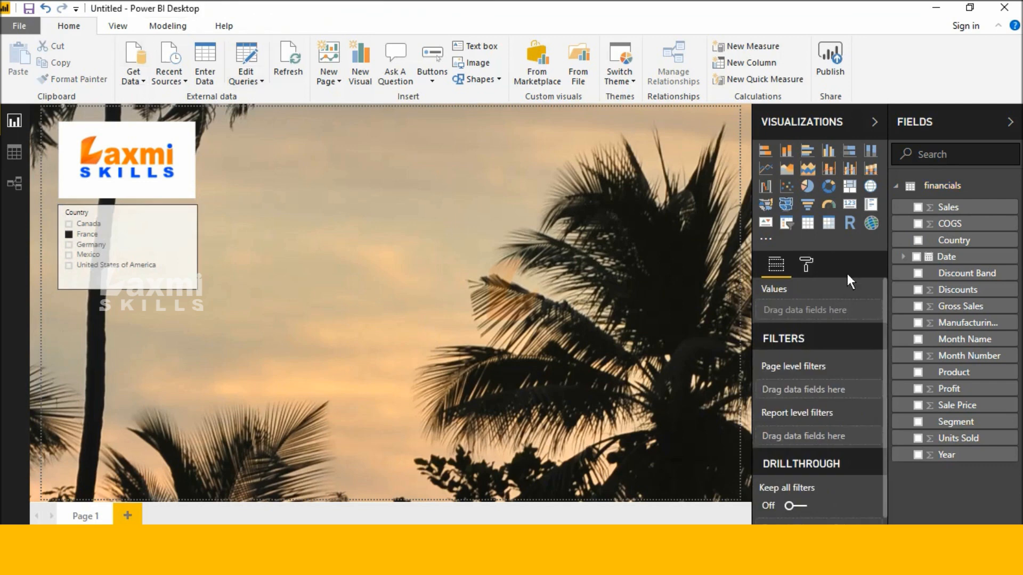
Add a line and clustered column chart beside the logo and enlarge it to span the rest of the page's upper half.
{"action": "left_click", "coordinate": [852, 175]}
{"action": "left_click_drag", "start_coordinate": [175, 378], "coordinate": [329, 170]}
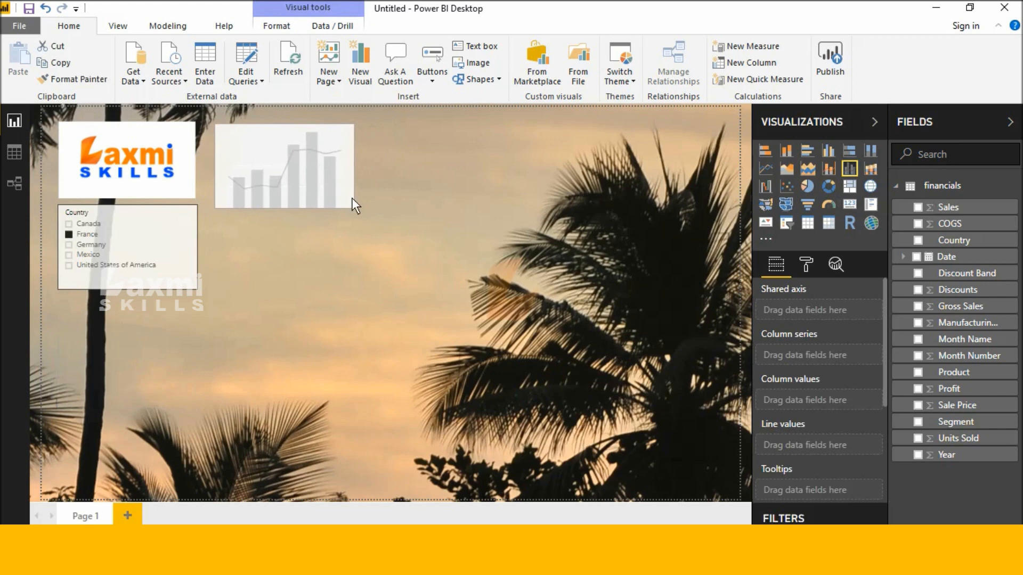
{"action": "left_click_drag", "start_coordinate": [352, 204], "coordinate": [710, 293]}
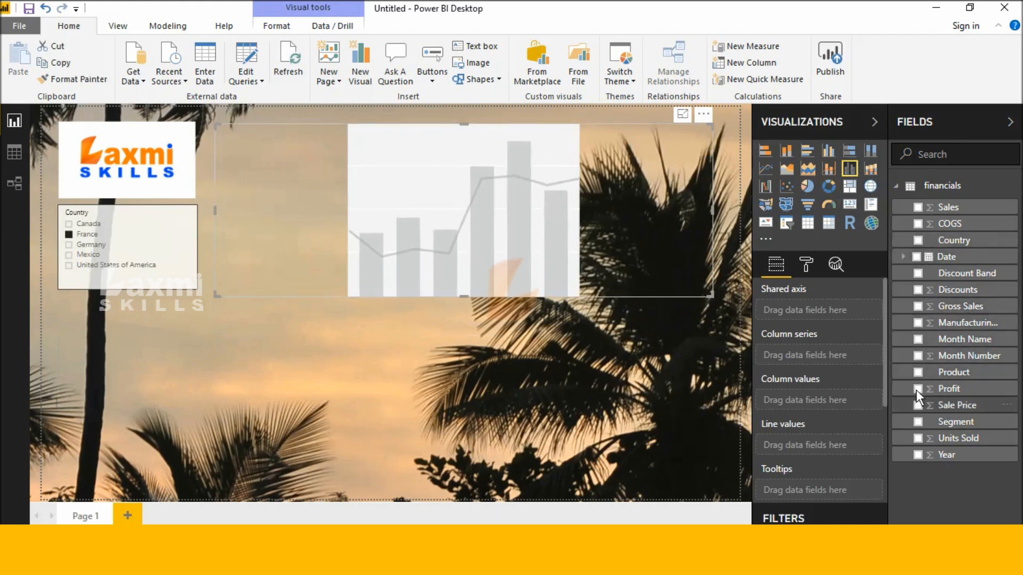
Assign Product to the chart's shared axis, Gross Sales and COGS to the column values, and Sales to the line values.
{"action": "left_click", "coordinate": [918, 372]}
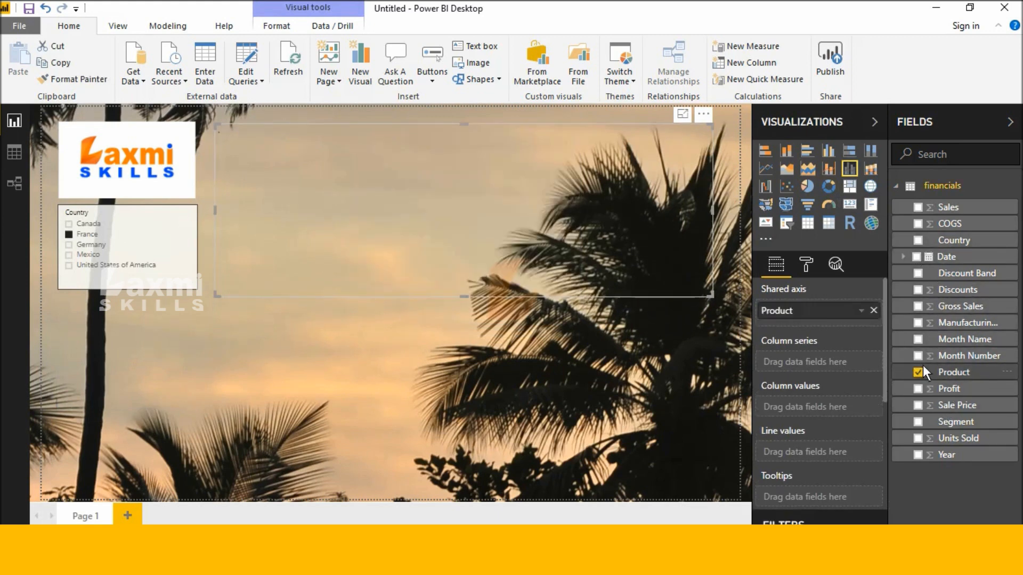
{"action": "left_click", "coordinate": [916, 305]}
{"action": "left_click", "coordinate": [918, 224]}
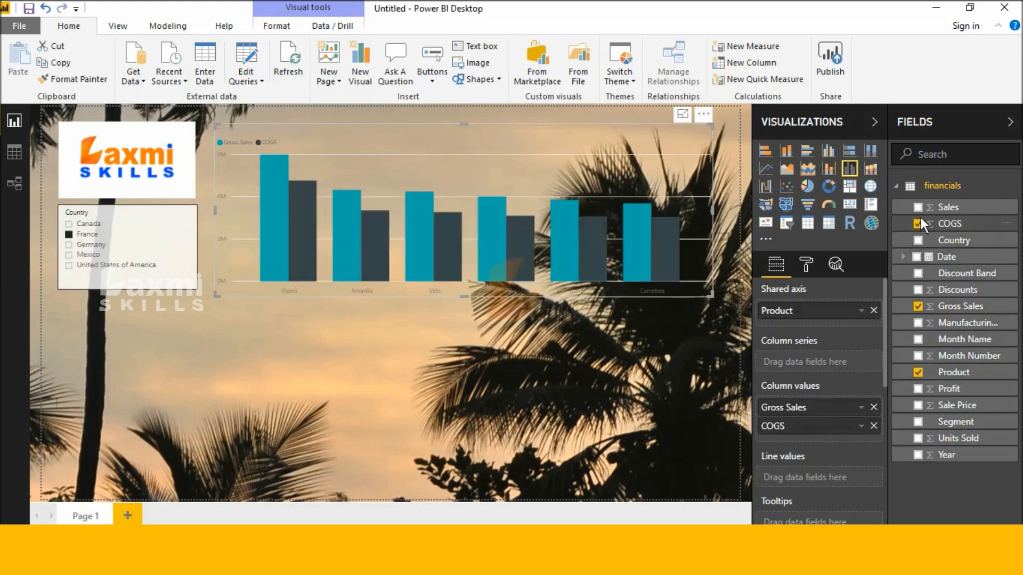
{"action": "left_click_drag", "start_coordinate": [944, 209], "coordinate": [800, 477]}
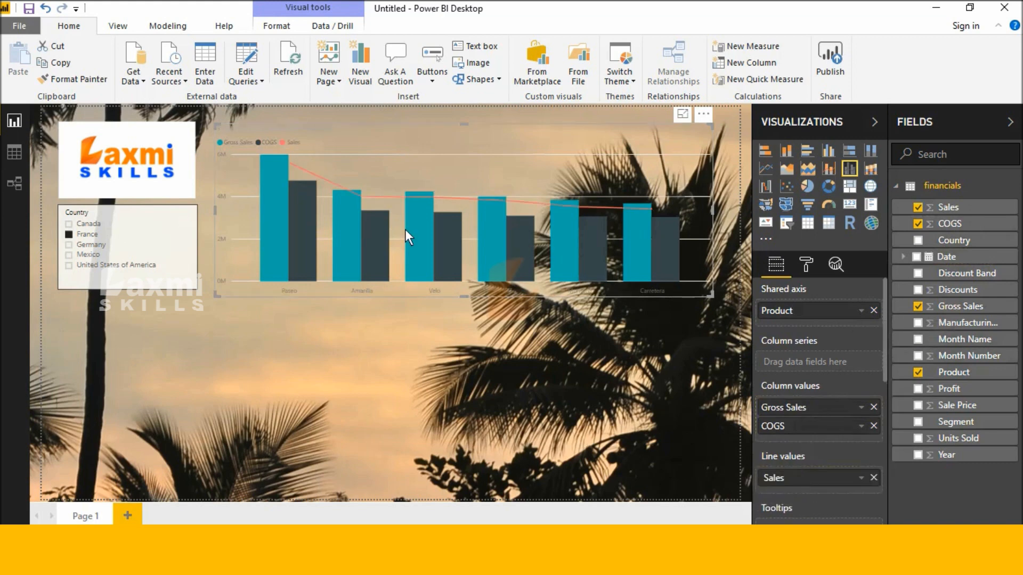
Turn on the data labels and the background for the line and clustered column chart.
{"action": "left_click", "coordinate": [809, 264]}
{"action": "scroll", "coordinate": [805, 416], "scroll_direction": "down", "scroll_amount": 6}
{"action": "scroll", "coordinate": [823, 450], "scroll_direction": "up", "scroll_amount": 3}
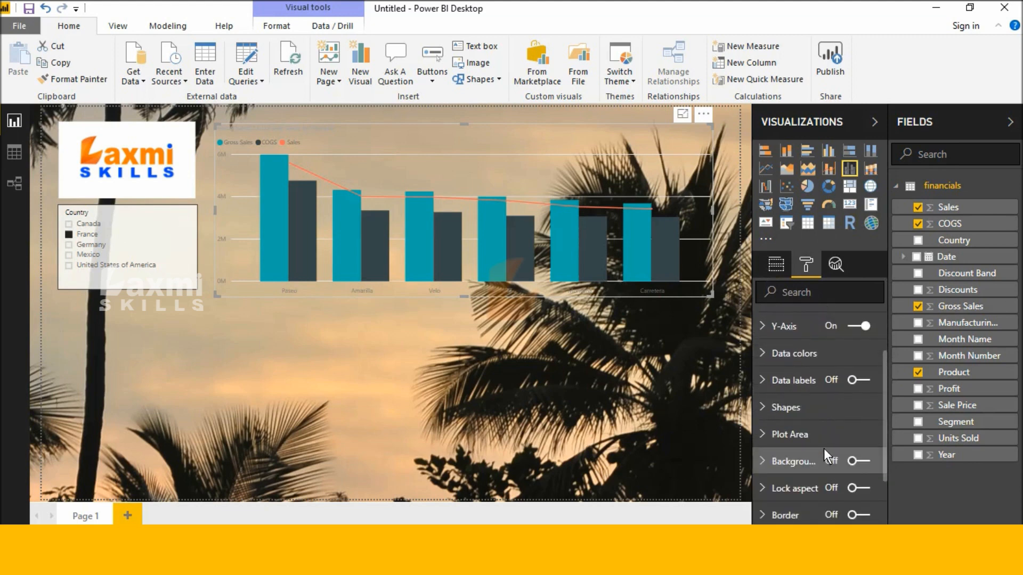
{"action": "scroll", "coordinate": [819, 407], "scroll_direction": "up", "scroll_amount": 2}
{"action": "scroll", "coordinate": [827, 421], "scroll_direction": "down", "scroll_amount": 3}
{"action": "scroll", "coordinate": [853, 440], "scroll_direction": "up", "scroll_amount": 3}
{"action": "left_click", "coordinate": [852, 454]}
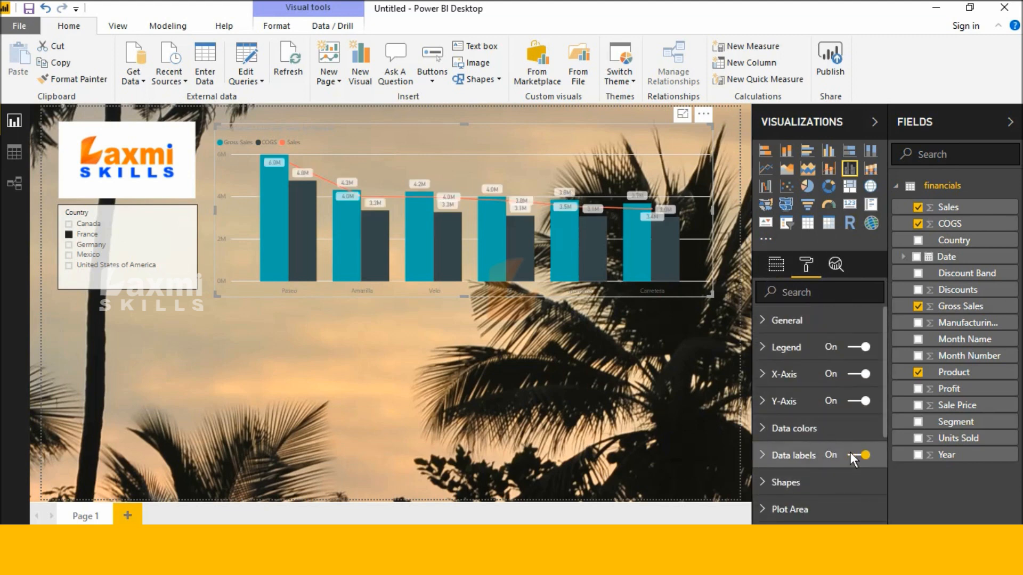
{"action": "scroll", "coordinate": [849, 451], "scroll_direction": "down", "scroll_amount": 3}
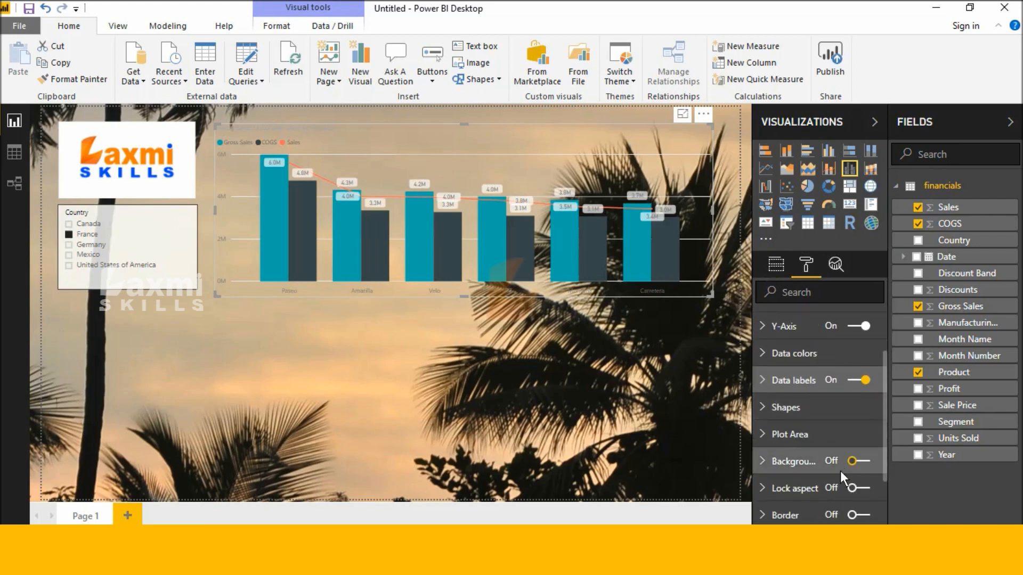
{"action": "left_click", "coordinate": [850, 461]}
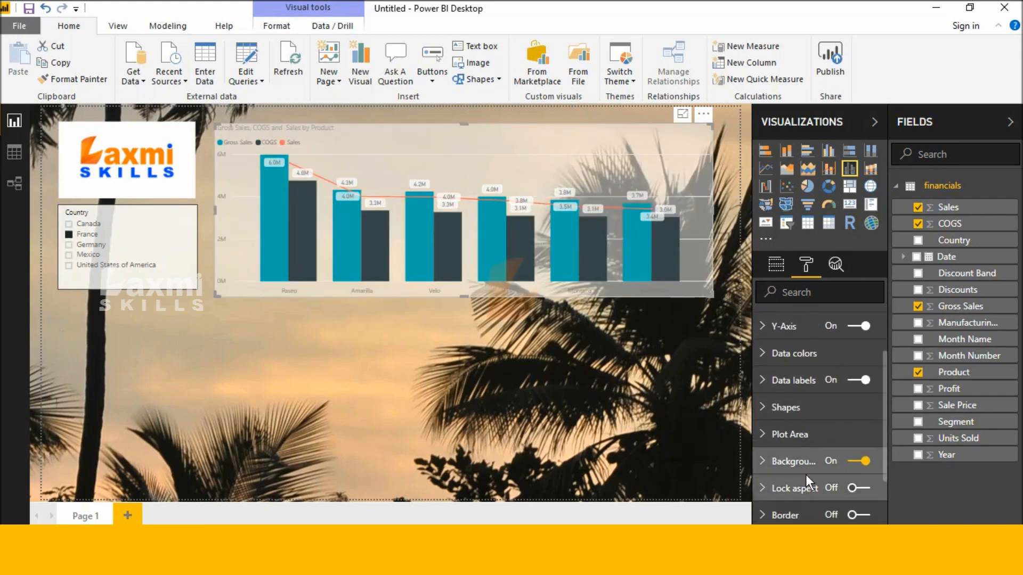
Set the line and clustered column chart's background transparency to 21%.
{"action": "left_click", "coordinate": [787, 468]}
{"action": "scroll", "coordinate": [788, 468], "scroll_direction": "down", "scroll_amount": 2}
{"action": "left_click_drag", "start_coordinate": [839, 405], "coordinate": [821, 399]}
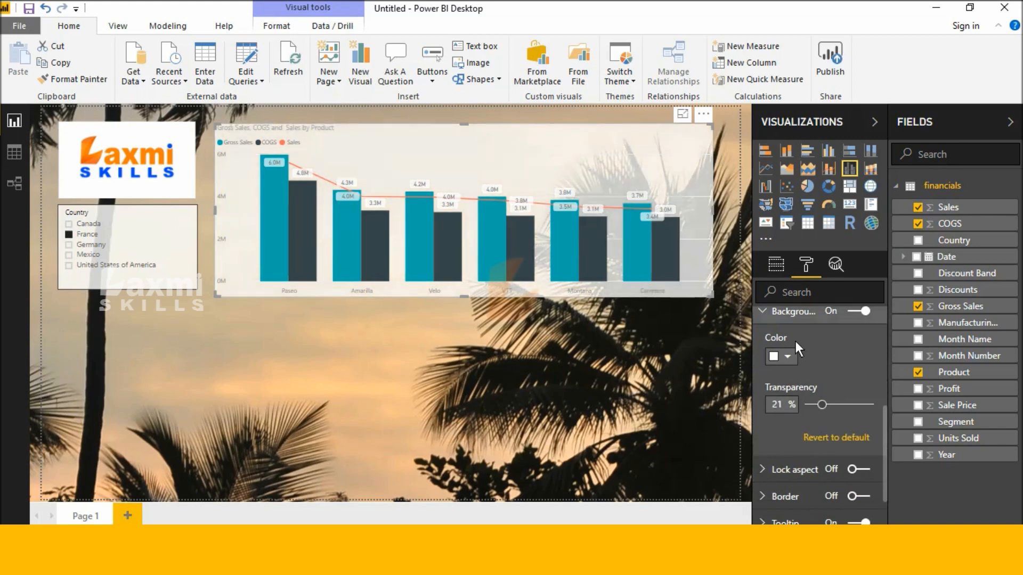
Give the column chart's title a white background color and a black font color.
{"action": "scroll", "coordinate": [826, 434], "scroll_direction": "down", "scroll_amount": 2}
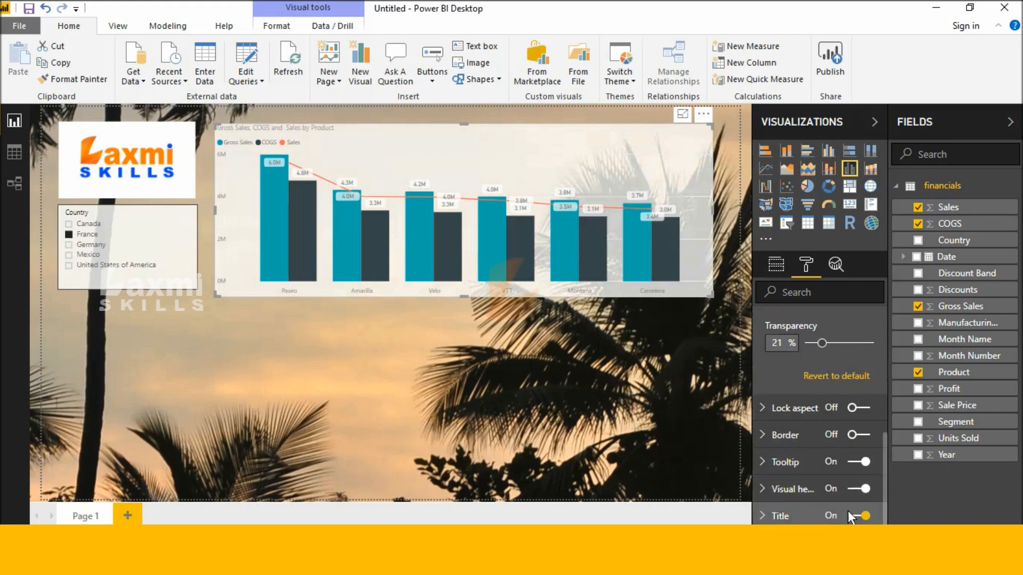
{"action": "left_click", "coordinate": [787, 514]}
{"action": "scroll", "coordinate": [794, 500], "scroll_direction": "down", "scroll_amount": 3}
{"action": "scroll", "coordinate": [794, 500], "scroll_direction": "down", "scroll_amount": 2}
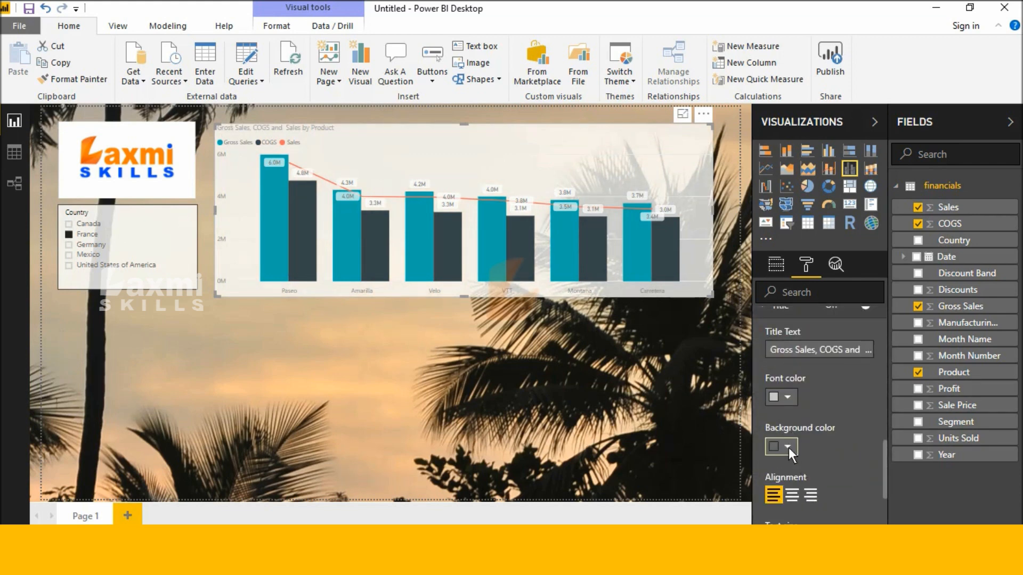
{"action": "left_click", "coordinate": [788, 447]}
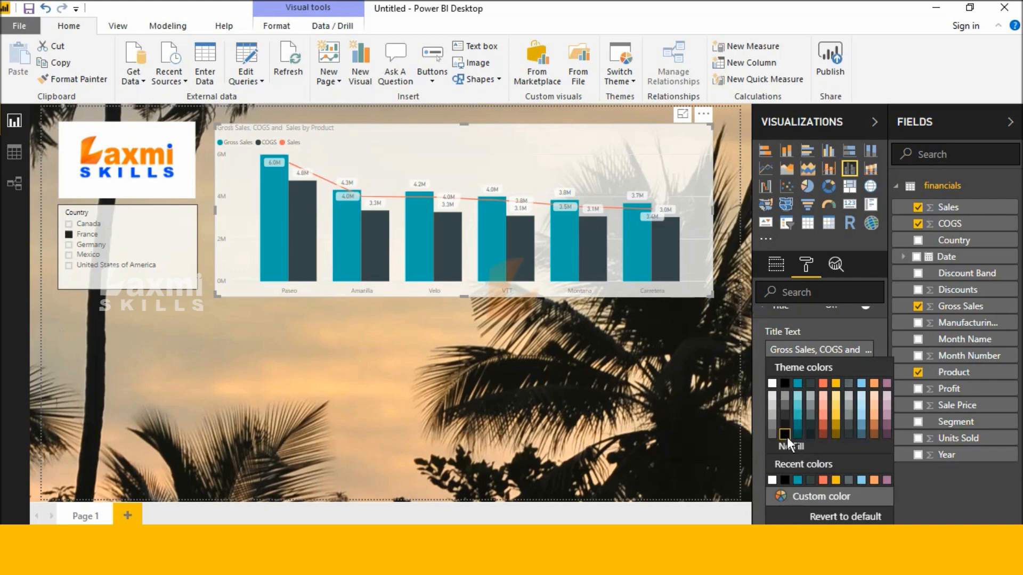
{"action": "left_click", "coordinate": [786, 436]}
{"action": "left_click", "coordinate": [788, 447]}
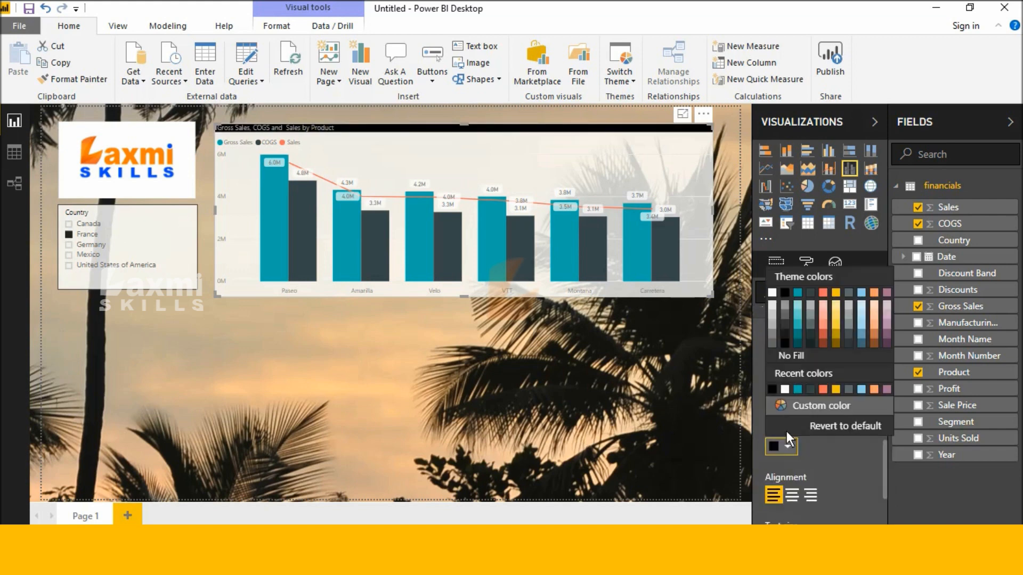
{"action": "left_click", "coordinate": [772, 292]}
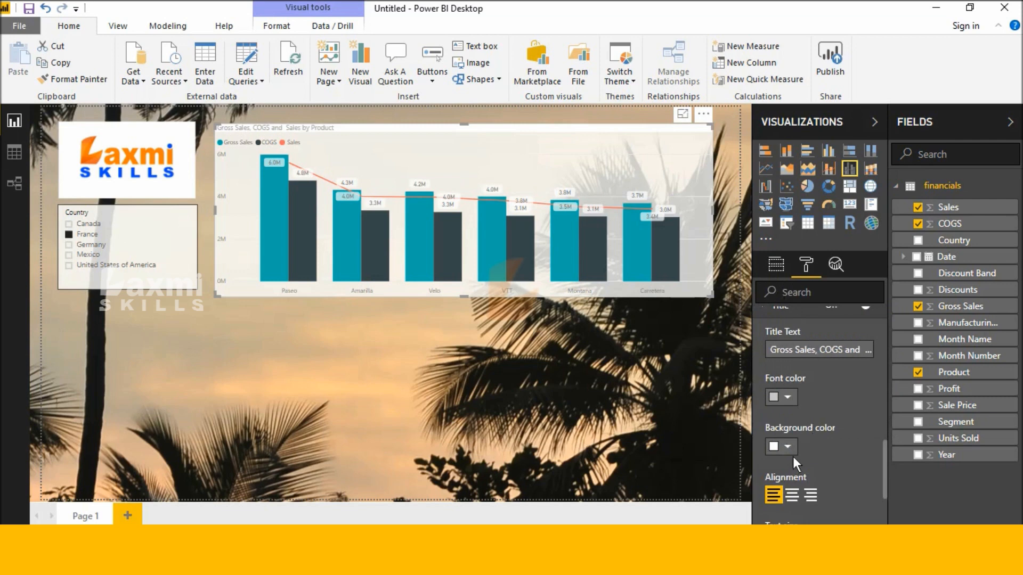
{"action": "left_click", "coordinate": [785, 399]}
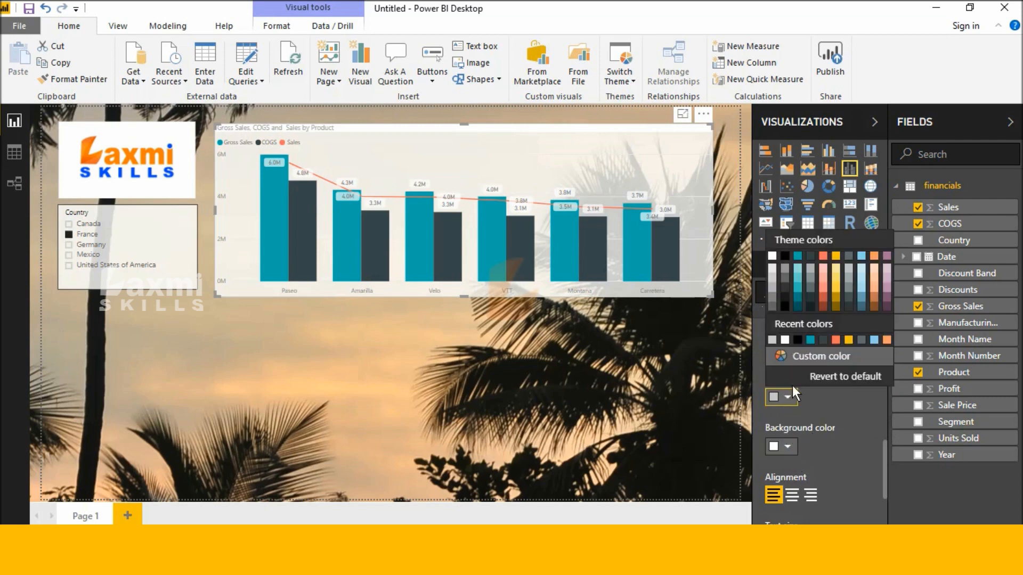
{"action": "left_click", "coordinate": [794, 342]}
Center the column chart's title and set its text size to 16.
{"action": "left_click", "coordinate": [790, 495]}
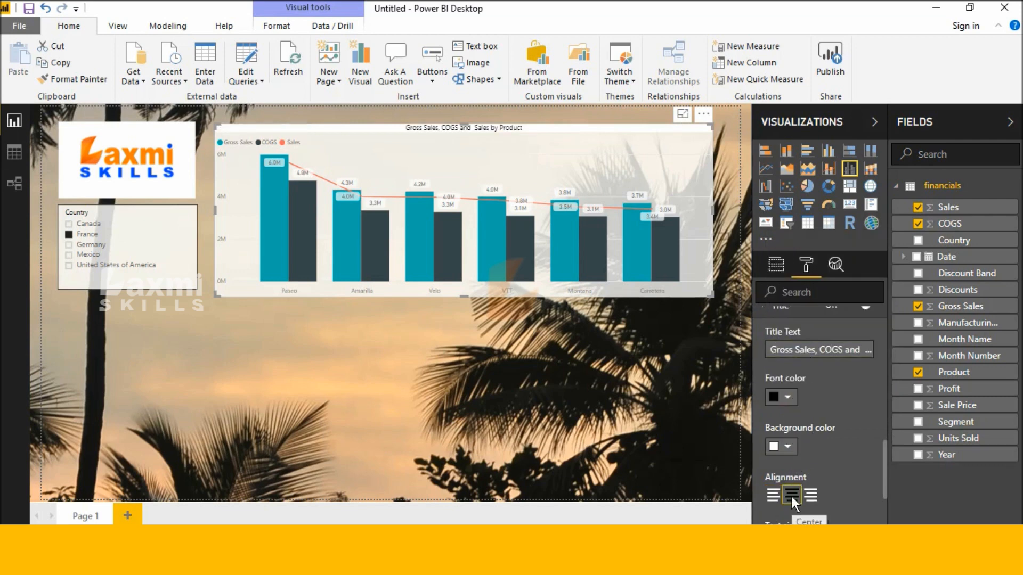
{"action": "scroll", "coordinate": [797, 476], "scroll_direction": "down", "scroll_amount": 3}
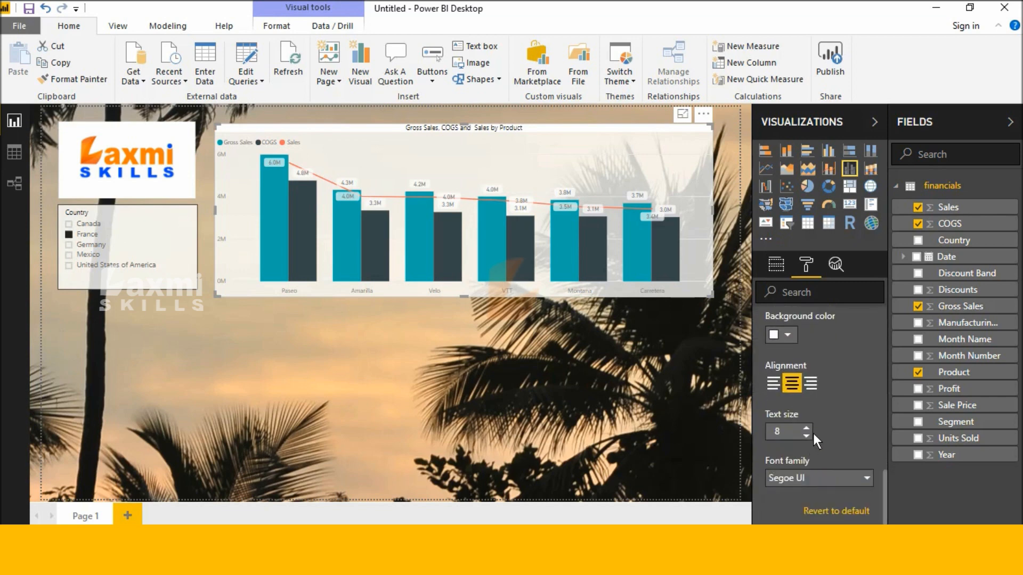
{"action": "left_click", "coordinate": [807, 427]}
{"action": "left_click", "coordinate": [807, 427]}
{"action": "left_click", "coordinate": [806, 431]}
{"action": "left_click", "coordinate": [807, 433]}
{"action": "left_click", "coordinate": [806, 434]}
{"action": "left_click", "coordinate": [807, 427]}
{"action": "left_click", "coordinate": [807, 427]}
{"action": "left_click", "coordinate": [807, 427]}
{"action": "left_click", "coordinate": [808, 428]}
{"action": "left_click", "coordinate": [807, 427]}
{"action": "left_click", "coordinate": [807, 427]}
{"action": "left_click", "coordinate": [808, 427]}
{"action": "left_click", "coordinate": [807, 427]}
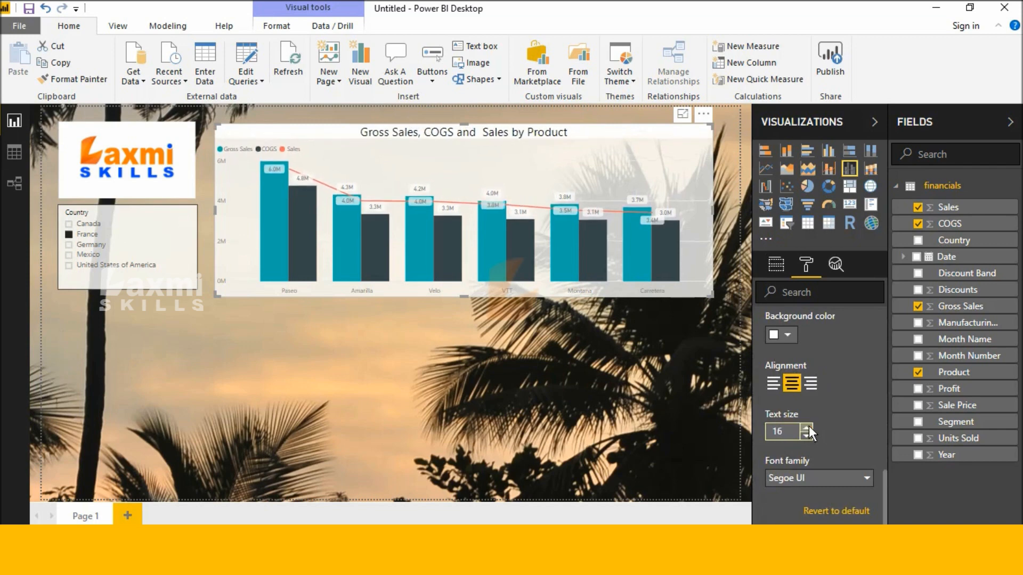
{"action": "left_click", "coordinate": [620, 417]}
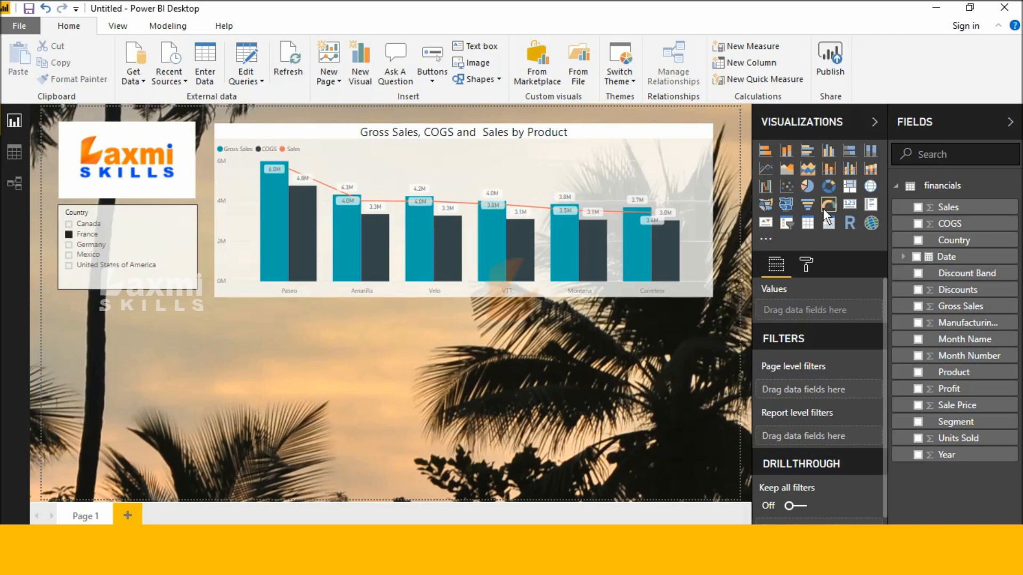
Add a pie chart below the Country slicer and enlarge it to fill the page's lower-left area.
{"action": "left_click", "coordinate": [811, 187]}
{"action": "mouse_move", "coordinate": [144, 374]}
{"action": "left_mouse_down"}
{"action": "mouse_move", "coordinate": [133, 368]}
{"action": "mouse_move", "coordinate": [146, 355]}
{"action": "left_mouse_up"}
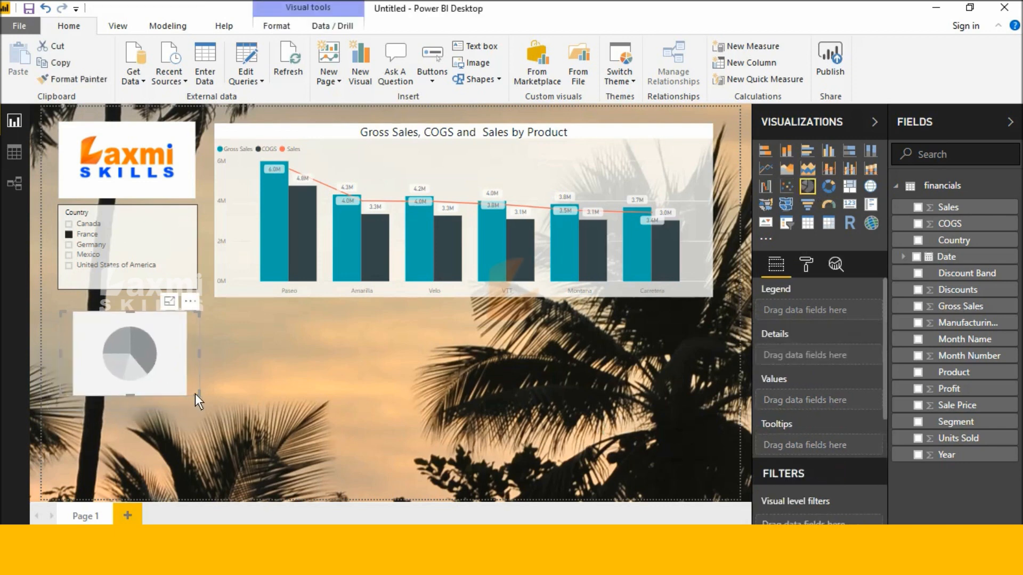
{"action": "left_click_drag", "start_coordinate": [198, 397], "coordinate": [258, 486]}
Turn on the border for the line and clustered column chart.
{"action": "left_click", "coordinate": [600, 138]}
{"action": "scroll", "coordinate": [830, 446], "scroll_direction": "down", "scroll_amount": 10}
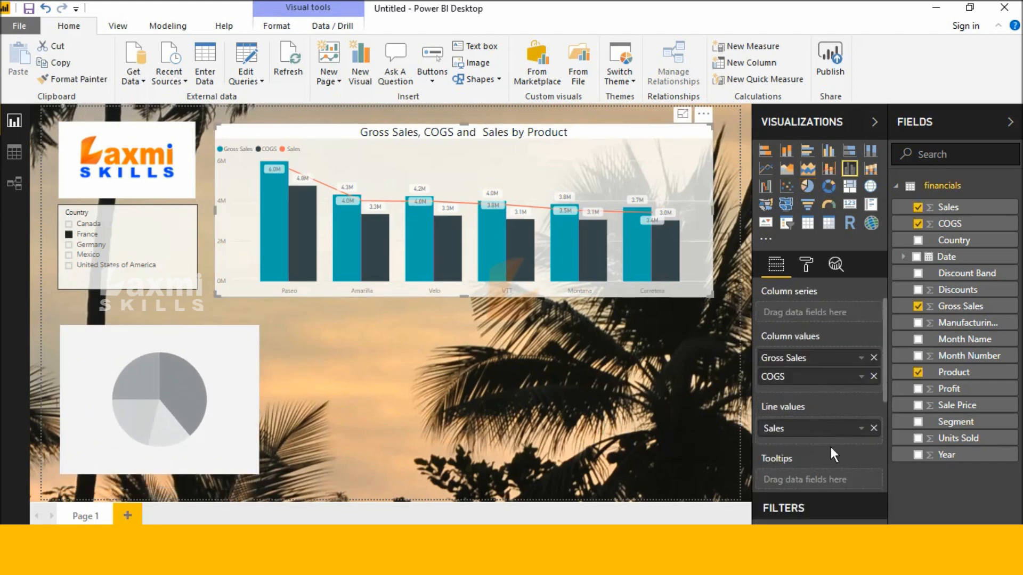
{"action": "left_click", "coordinate": [812, 270]}
{"action": "scroll", "coordinate": [847, 426], "scroll_direction": "down", "scroll_amount": 5}
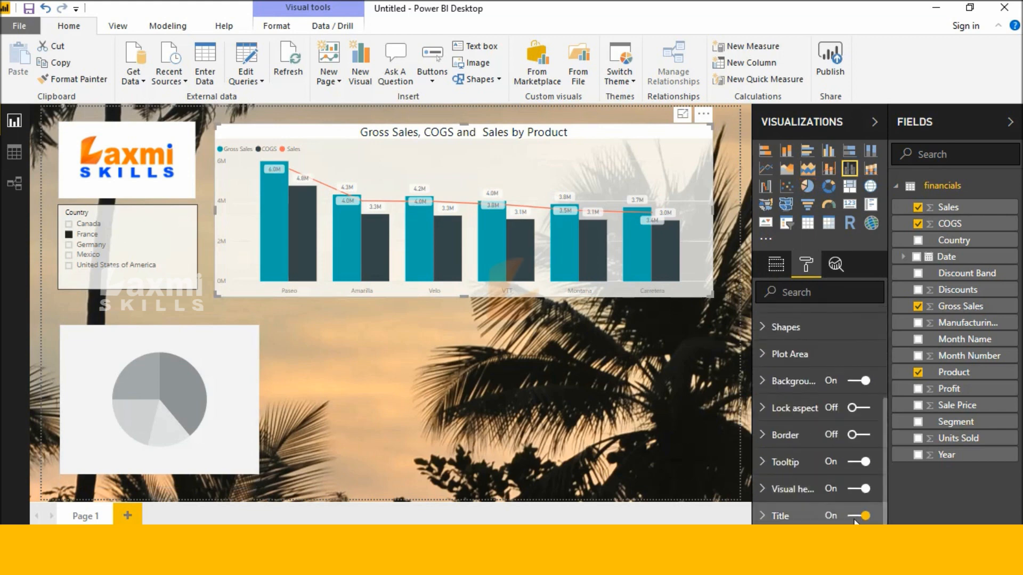
{"action": "left_click", "coordinate": [858, 435]}
{"action": "left_click", "coordinate": [592, 417]}
Assign Product to the pie chart's legend and Gross Sales to its values.
{"action": "left_click", "coordinate": [237, 348]}
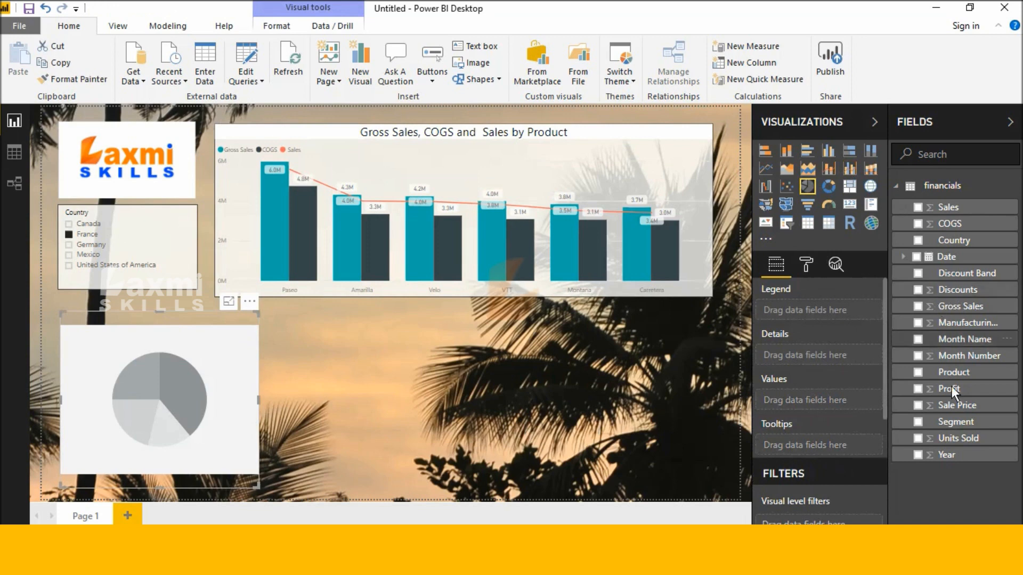
{"action": "left_click", "coordinate": [917, 372]}
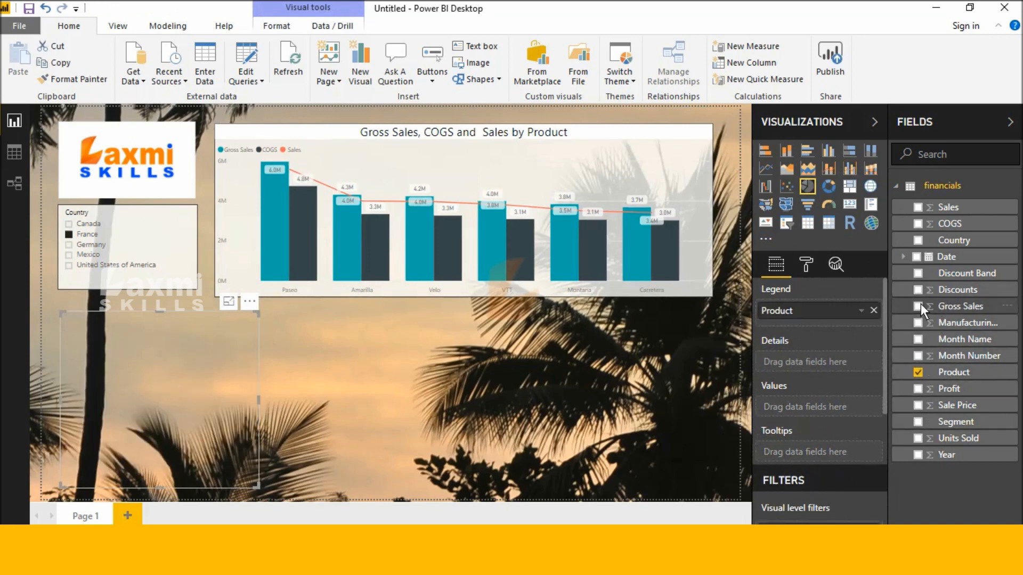
{"action": "left_click", "coordinate": [917, 306]}
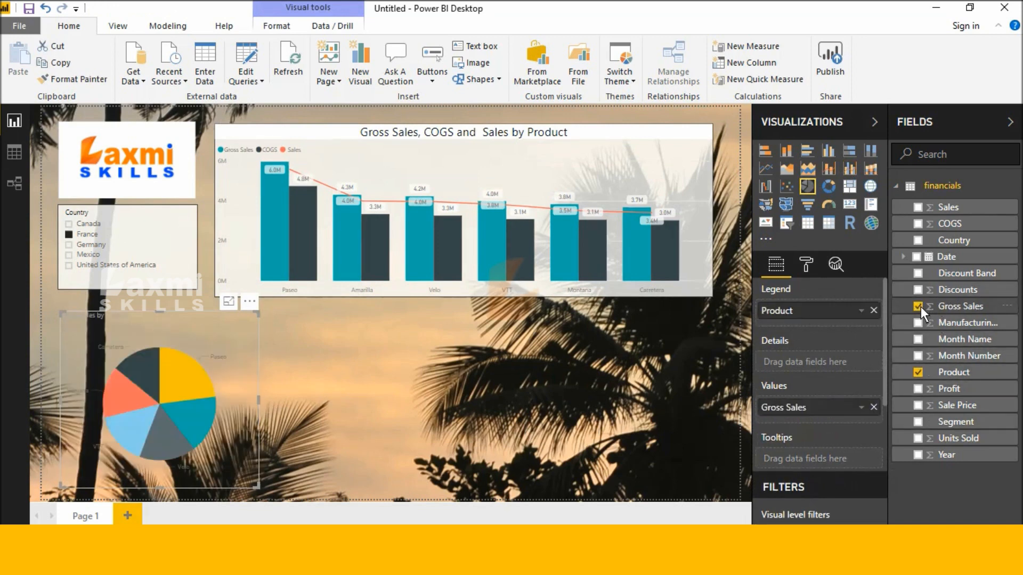
Turn on the background for the pie chart.
{"action": "left_click", "coordinate": [808, 275]}
{"action": "scroll", "coordinate": [815, 437], "scroll_direction": "down", "scroll_amount": 2}
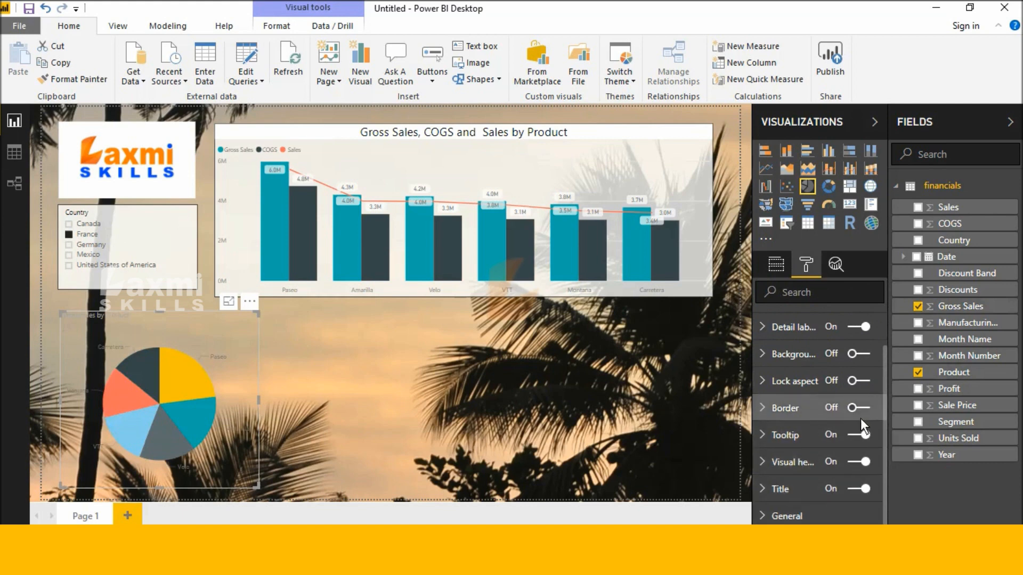
{"action": "left_click", "coordinate": [852, 360]}
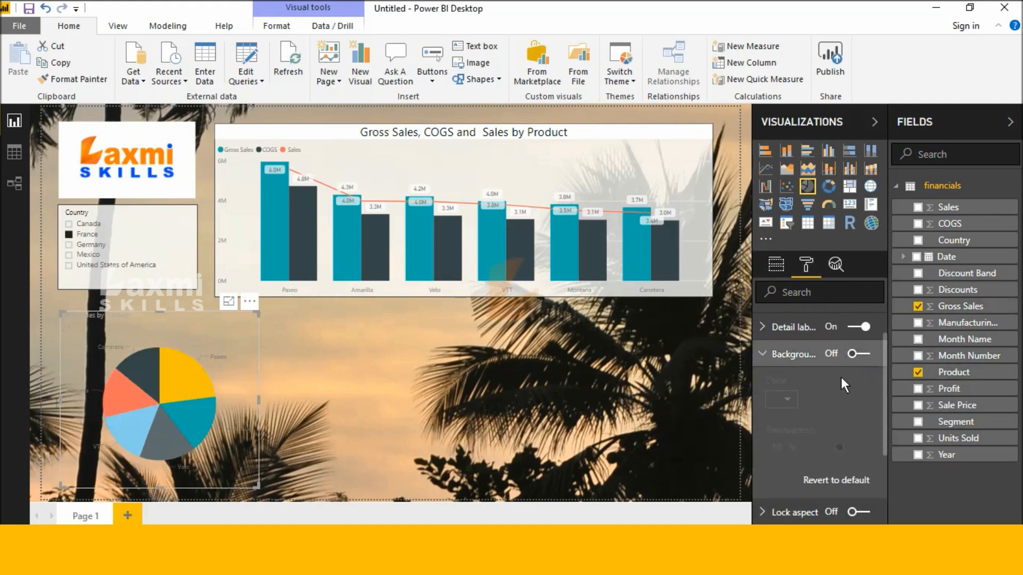
{"action": "left_click", "coordinate": [857, 353]}
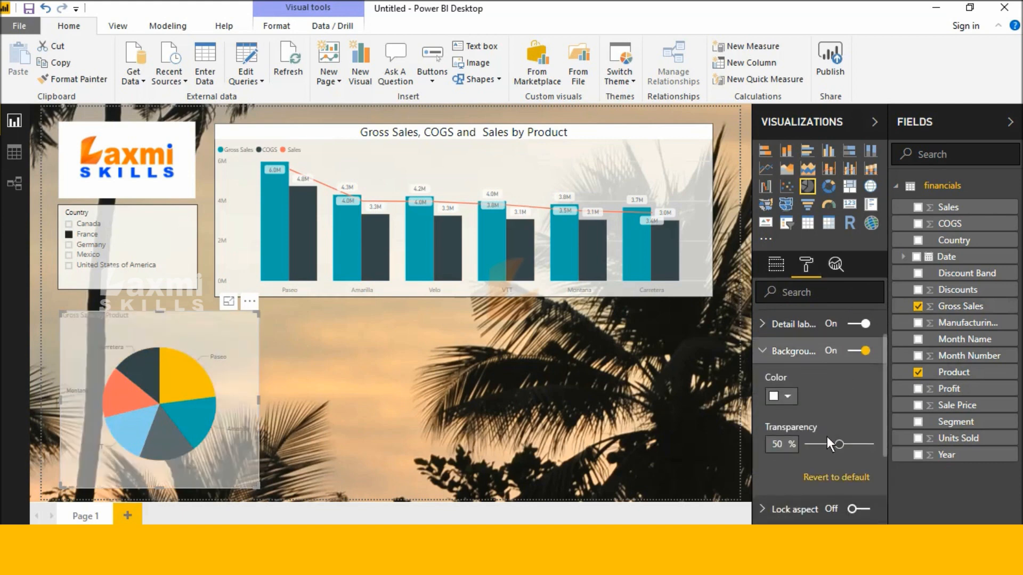
{"action": "scroll", "coordinate": [827, 444], "scroll_direction": "down", "scroll_amount": 3}
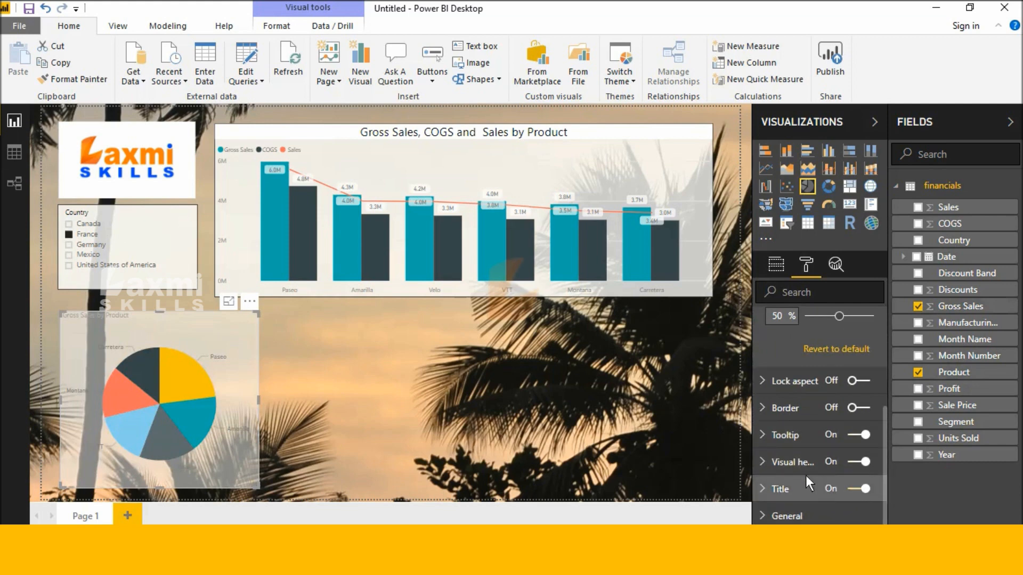
Set the pie chart's detail labels to black and enlarge their text size.
{"action": "scroll", "coordinate": [804, 467], "scroll_direction": "up", "scroll_amount": 5}
{"action": "left_click", "coordinate": [765, 376]}
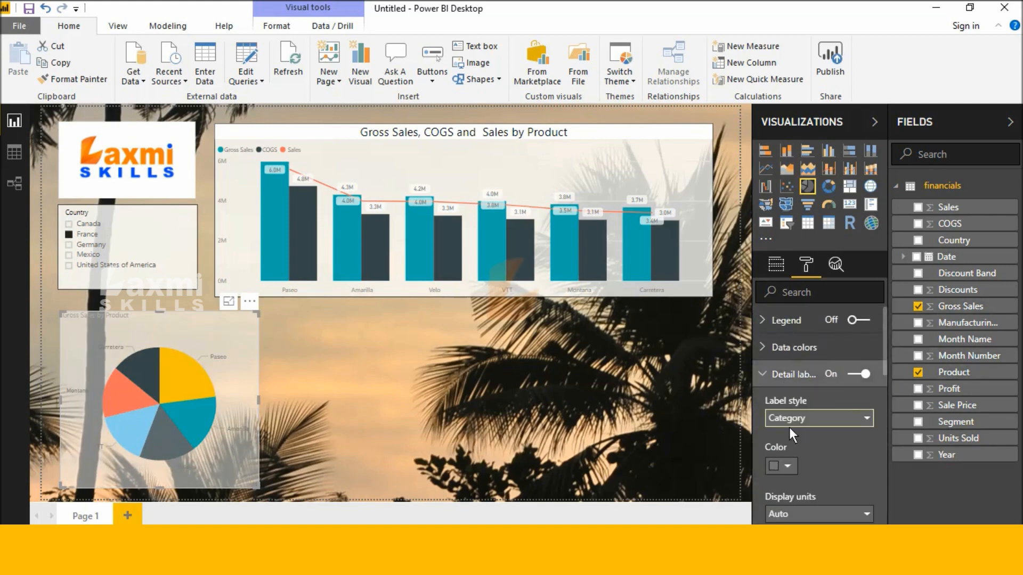
{"action": "left_click", "coordinate": [791, 465]}
{"action": "left_click", "coordinate": [784, 403]}
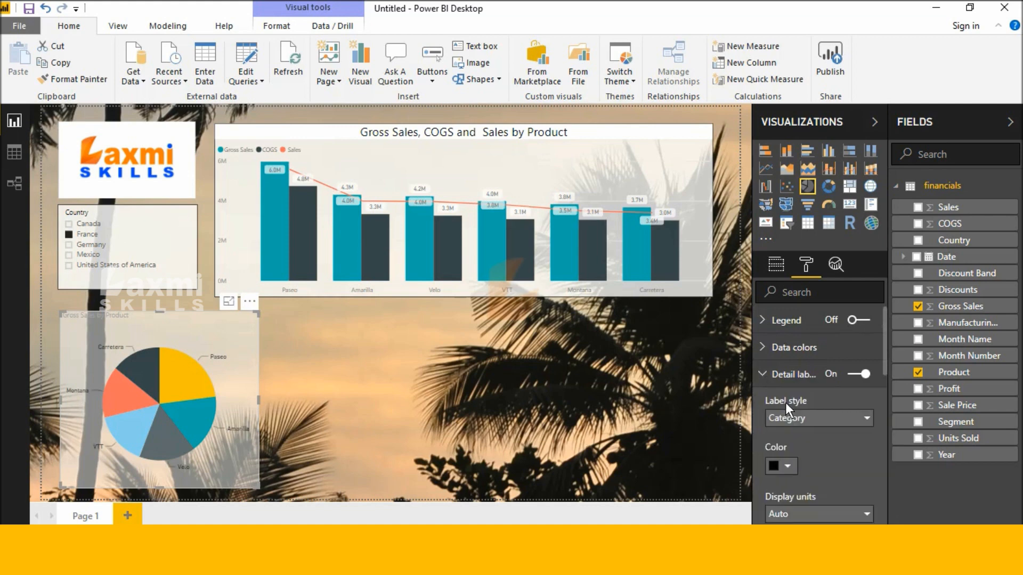
{"action": "scroll", "coordinate": [799, 453], "scroll_direction": "down", "scroll_amount": 3}
{"action": "left_click", "coordinate": [805, 481]}
{"action": "left_click", "coordinate": [806, 481]}
{"action": "left_click", "coordinate": [805, 481]}
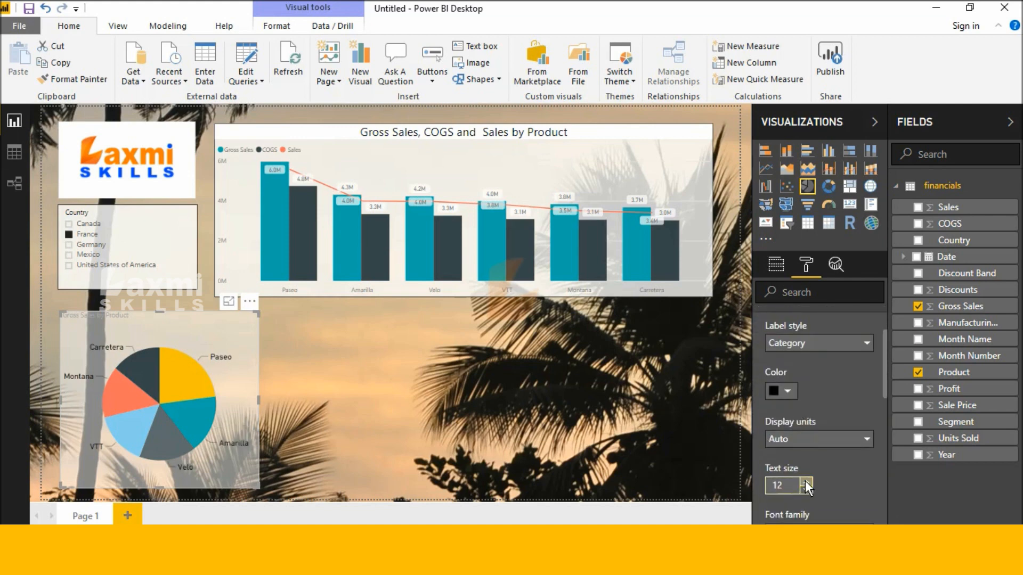
{"action": "left_click", "coordinate": [808, 488]}
Set the pie chart's background transparency to 20%.
{"action": "scroll", "coordinate": [808, 485], "scroll_direction": "up", "scroll_amount": 2}
{"action": "scroll", "coordinate": [807, 485], "scroll_direction": "down", "scroll_amount": 5}
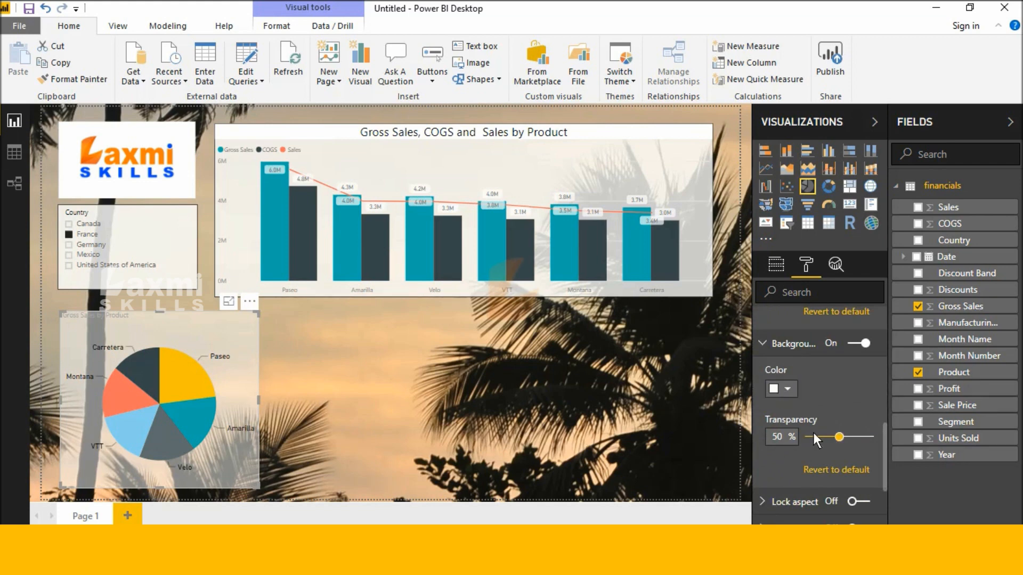
{"action": "left_click_drag", "start_coordinate": [833, 436], "coordinate": [821, 435]}
{"action": "scroll", "coordinate": [821, 434], "scroll_direction": "down", "scroll_amount": 2}
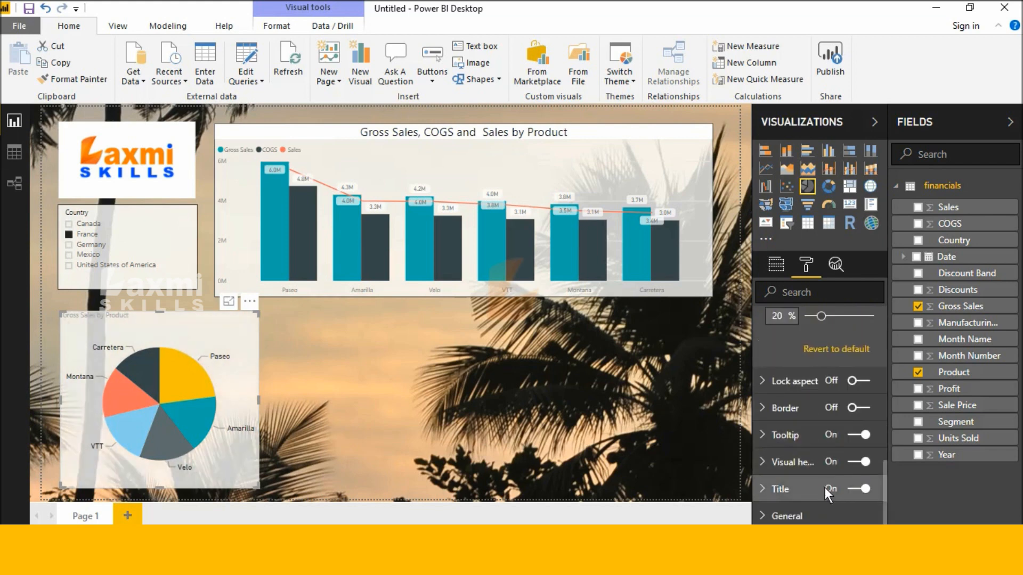
Give the pie chart's title a white background color and a black font color.
{"action": "left_click", "coordinate": [787, 483]}
{"action": "scroll", "coordinate": [787, 481], "scroll_direction": "down", "scroll_amount": 4}
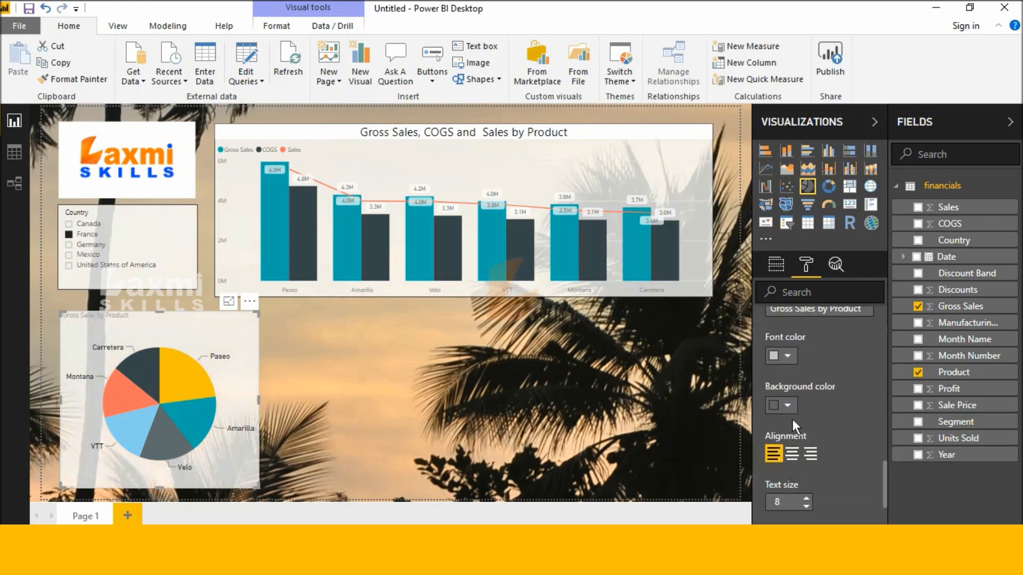
{"action": "left_click", "coordinate": [788, 406]}
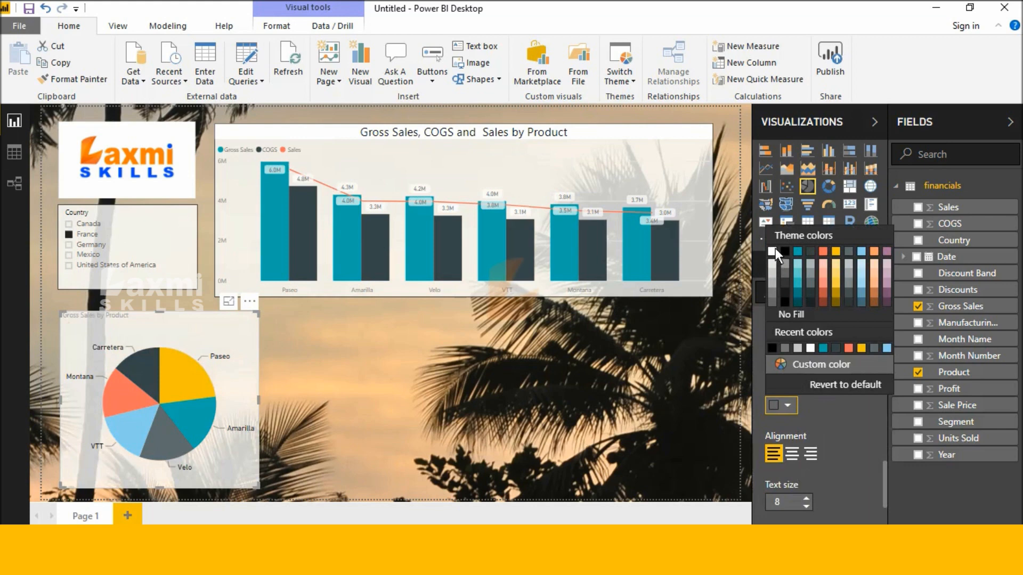
{"action": "left_click", "coordinate": [774, 250]}
{"action": "left_click", "coordinate": [791, 361]}
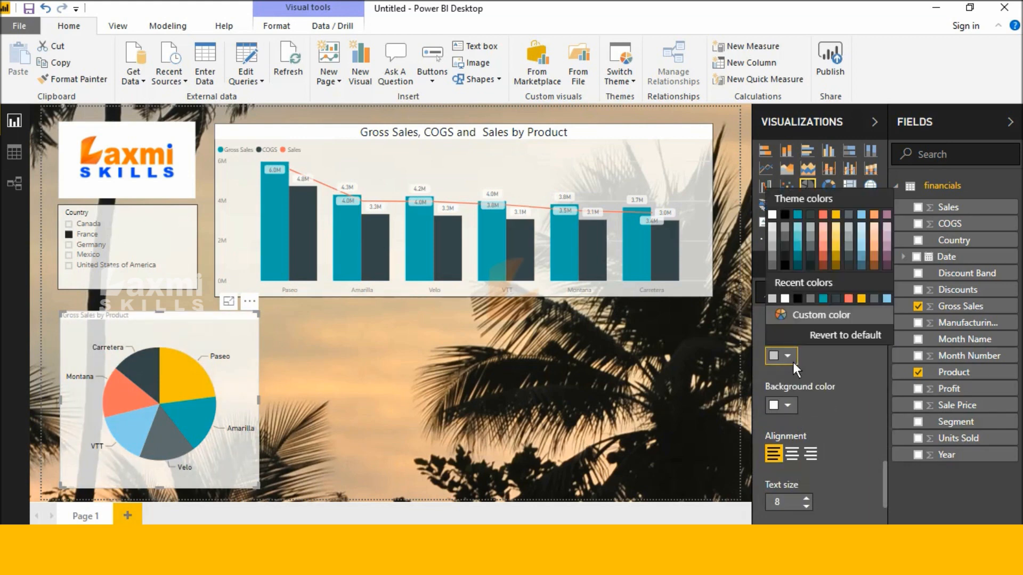
{"action": "left_click", "coordinate": [798, 299]}
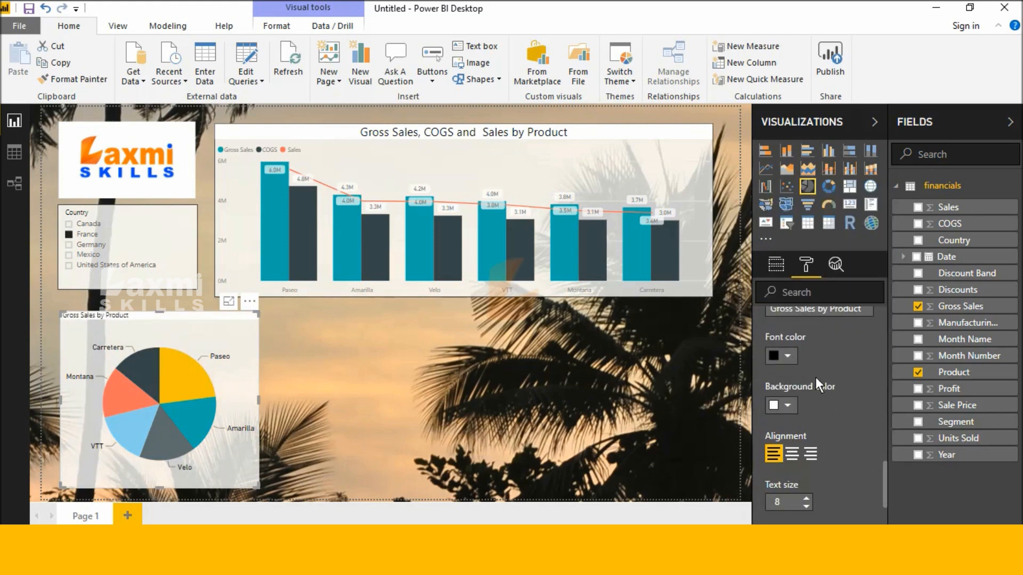
Center the pie chart's title and set its text size to 18.
{"action": "left_click", "coordinate": [791, 455]}
{"action": "left_click", "coordinate": [807, 498]}
{"action": "left_click", "coordinate": [807, 499]}
{"action": "left_click", "coordinate": [807, 498]}
{"action": "left_click", "coordinate": [807, 499]}
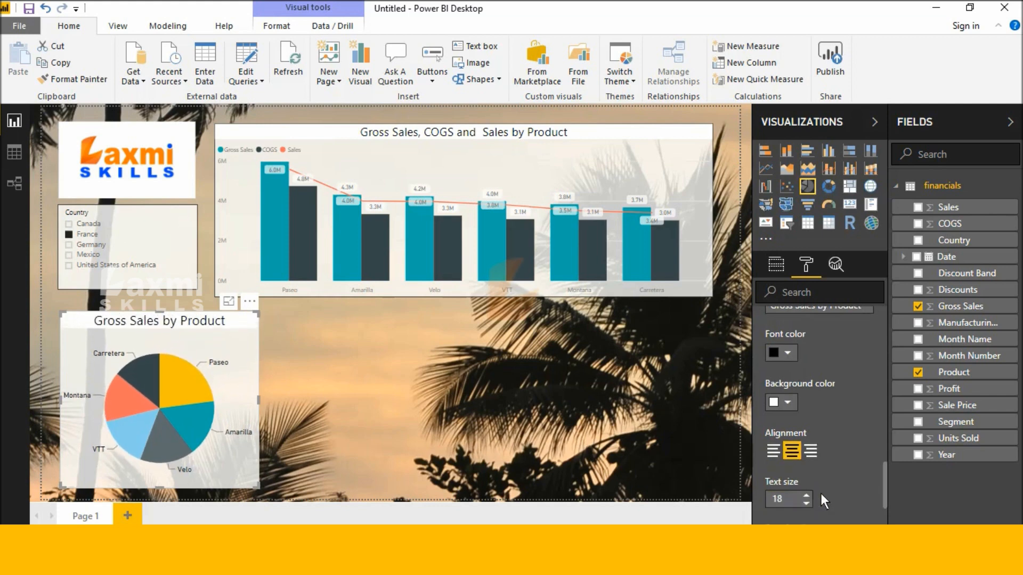
Turn on the border for the pie chart.
{"action": "scroll", "coordinate": [820, 493], "scroll_direction": "down", "scroll_amount": 4}
{"action": "scroll", "coordinate": [809, 477], "scroll_direction": "up", "scroll_amount": 6}
{"action": "scroll", "coordinate": [810, 477], "scroll_direction": "up", "scroll_amount": 2}
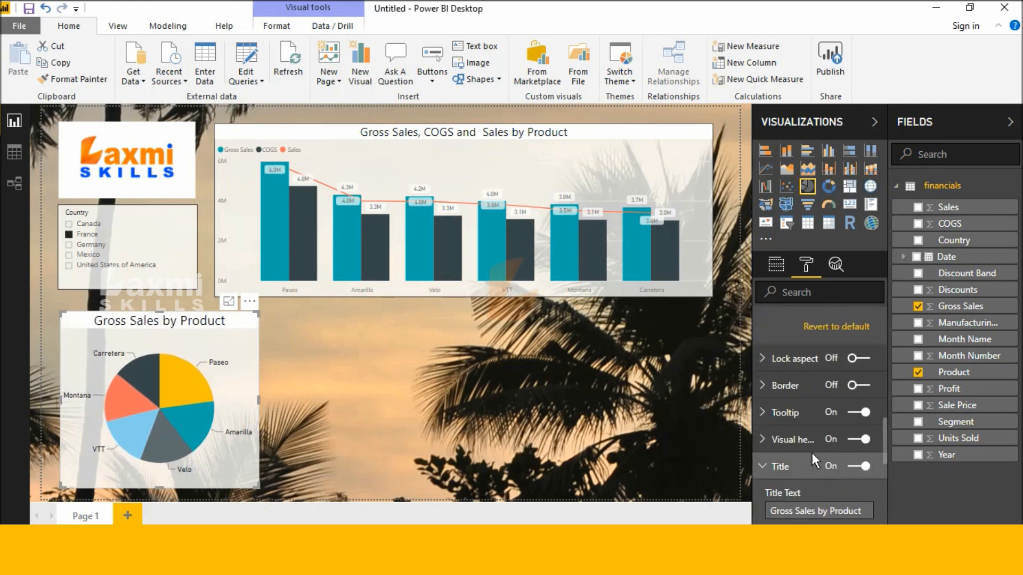
{"action": "left_click", "coordinate": [858, 385]}
{"action": "left_click", "coordinate": [462, 401]}
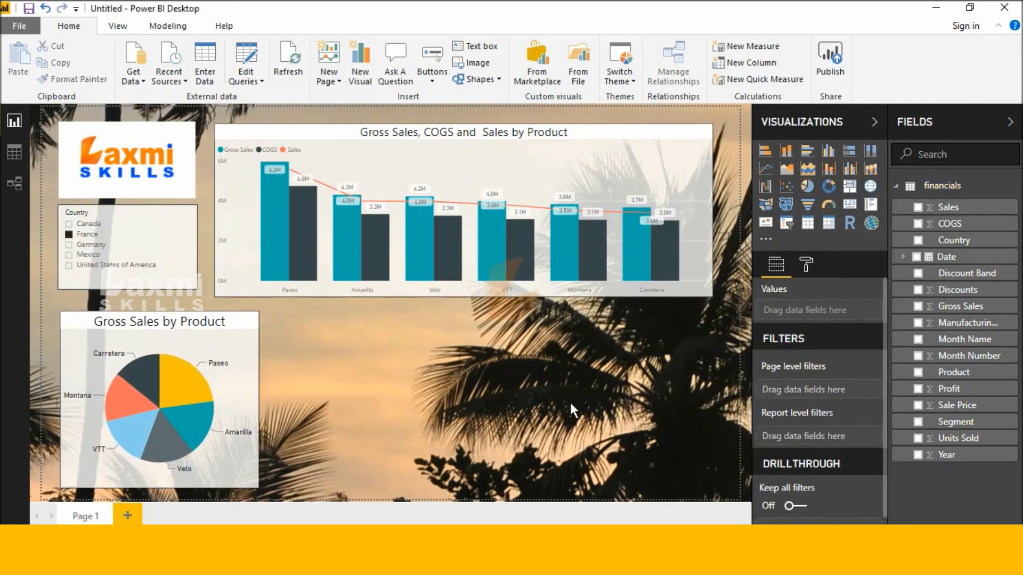
Filter the Country slicer to United States of America and clear that selection again to include all countries.
{"action": "left_click", "coordinate": [68, 265]}
{"action": "left_click", "coordinate": [68, 266]}
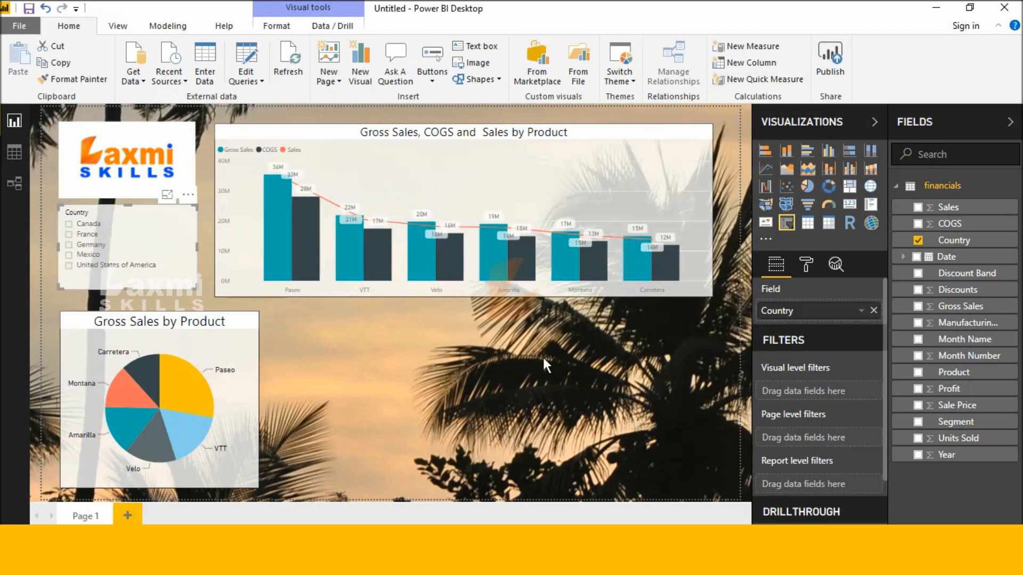
{"action": "left_click", "coordinate": [408, 440]}
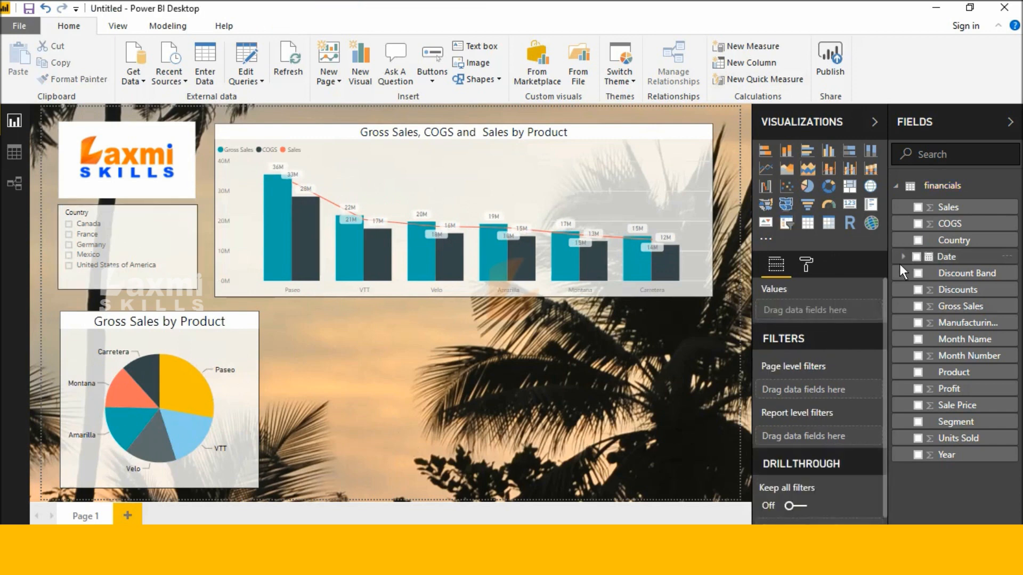
Add a donut chart beside the pie chart, with Discount Band as the legend and Sales as the values.
{"action": "left_click", "coordinate": [829, 190]}
{"action": "left_click_drag", "start_coordinate": [713, 484], "coordinate": [522, 491]}
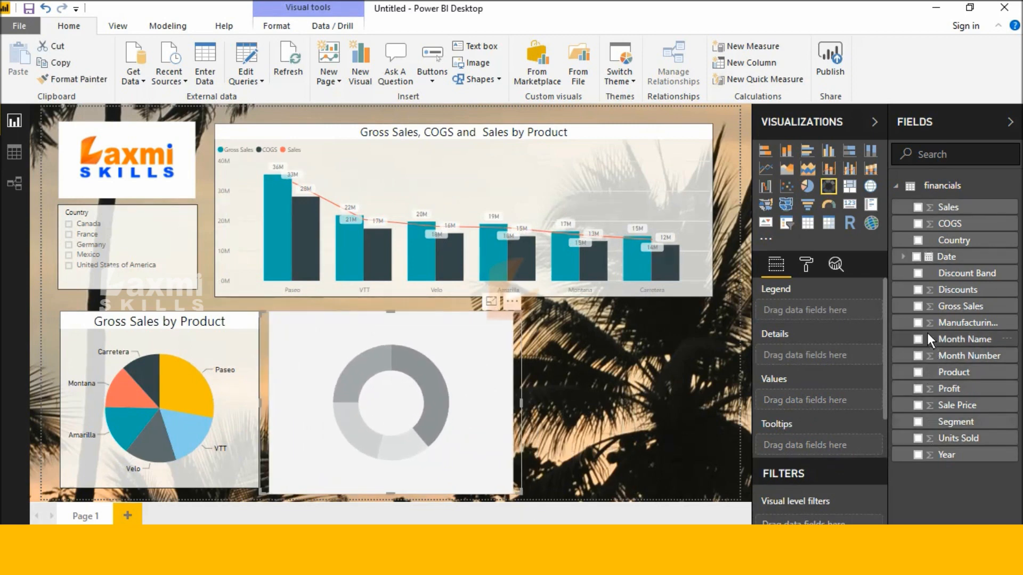
{"action": "left_click", "coordinate": [918, 273]}
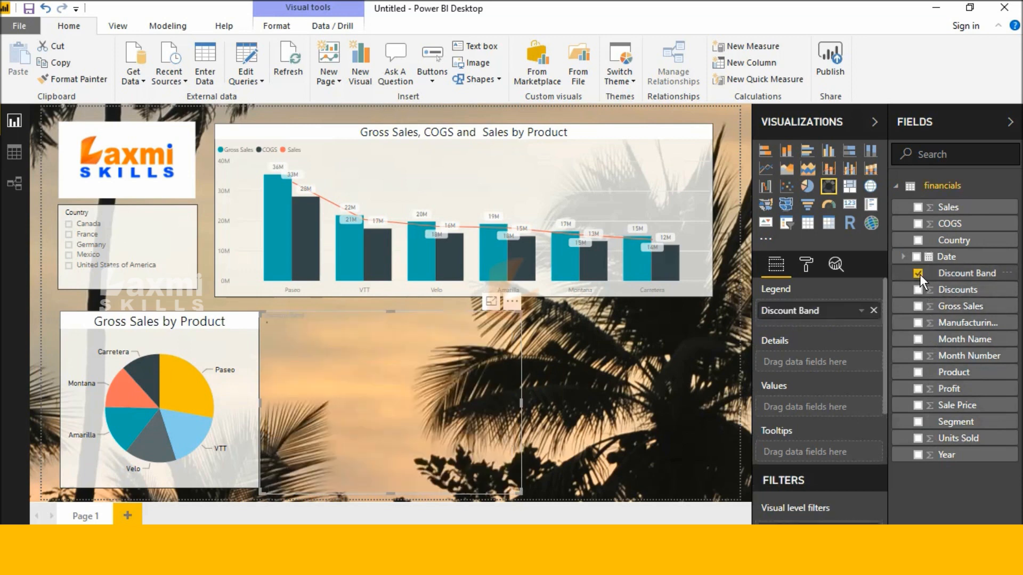
{"action": "left_click", "coordinate": [916, 207]}
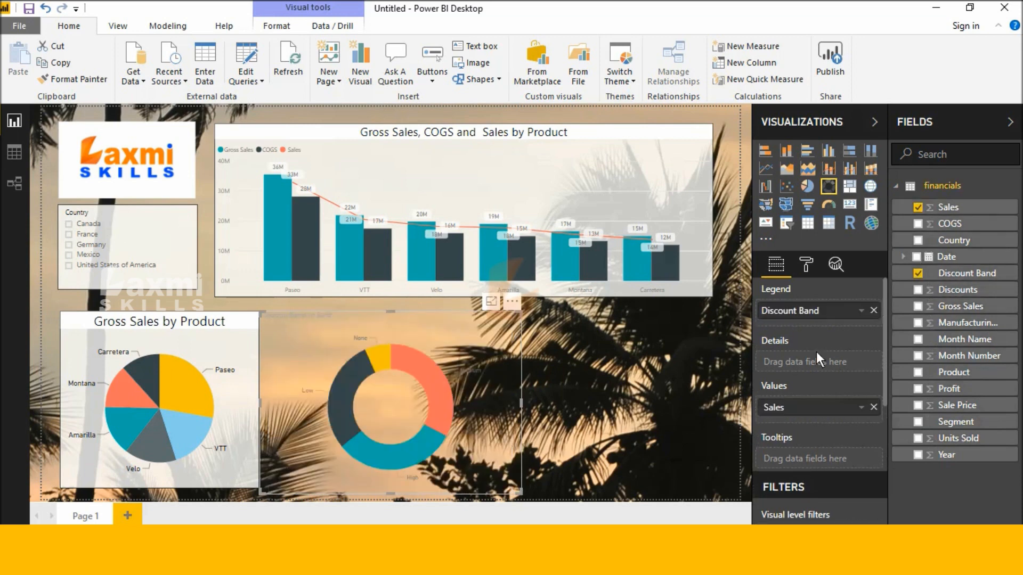
Set the donut chart's detail label color to black.
{"action": "left_click", "coordinate": [807, 274]}
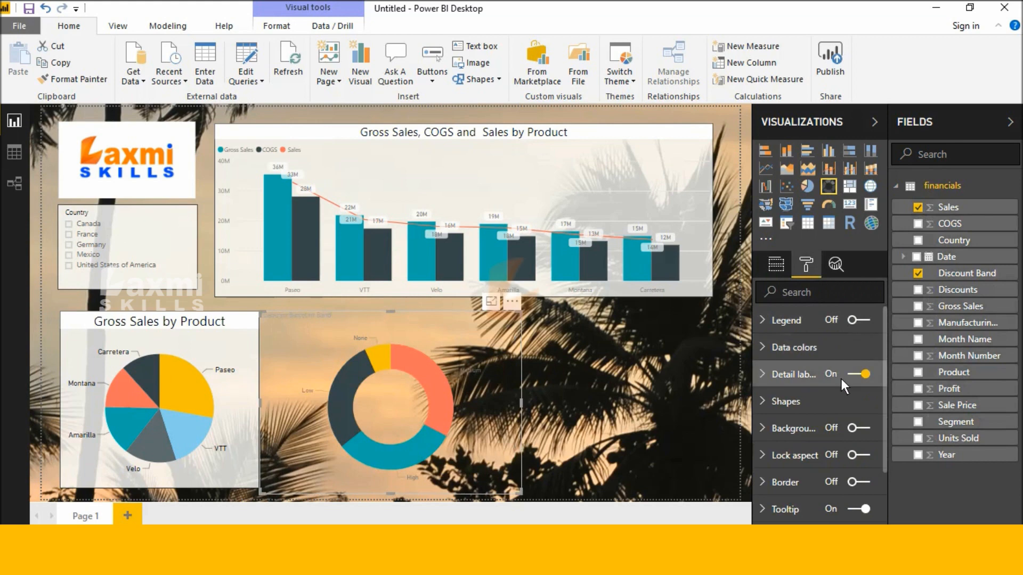
{"action": "left_click", "coordinate": [765, 368]}
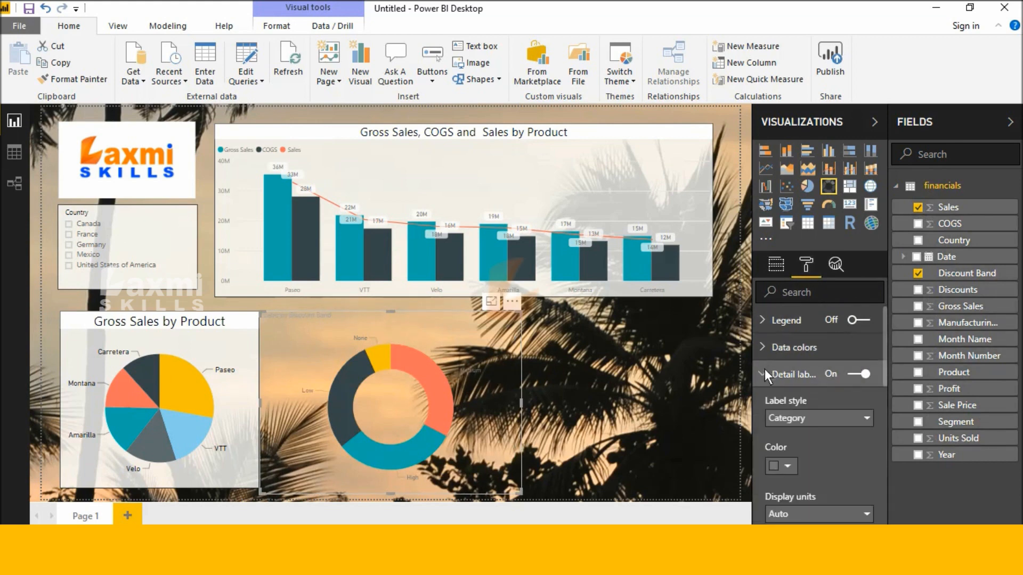
{"action": "scroll", "coordinate": [772, 384], "scroll_direction": "down", "scroll_amount": 2}
{"action": "left_click", "coordinate": [788, 391]}
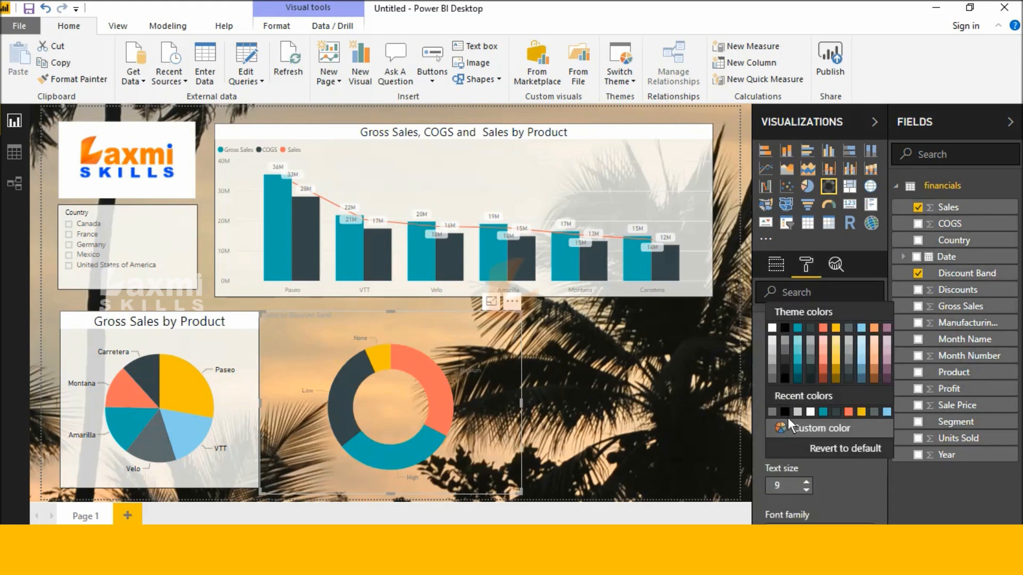
{"action": "left_click", "coordinate": [786, 410]}
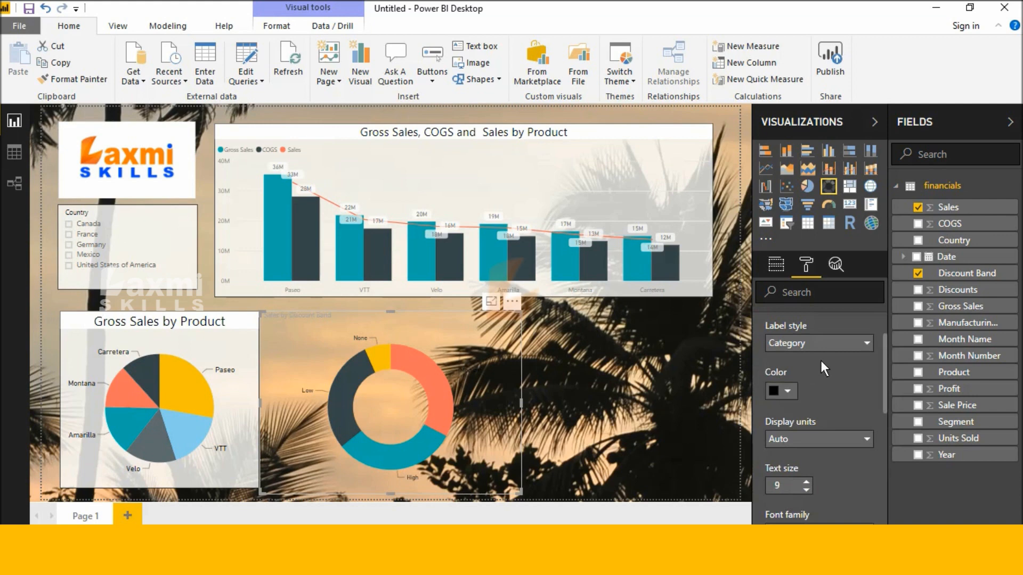
Increase the text size of the donut chart's detail labels by one step.
{"action": "scroll", "coordinate": [820, 360], "scroll_direction": "down", "scroll_amount": 2}
{"action": "scroll", "coordinate": [811, 405], "scroll_direction": "down", "scroll_amount": 3}
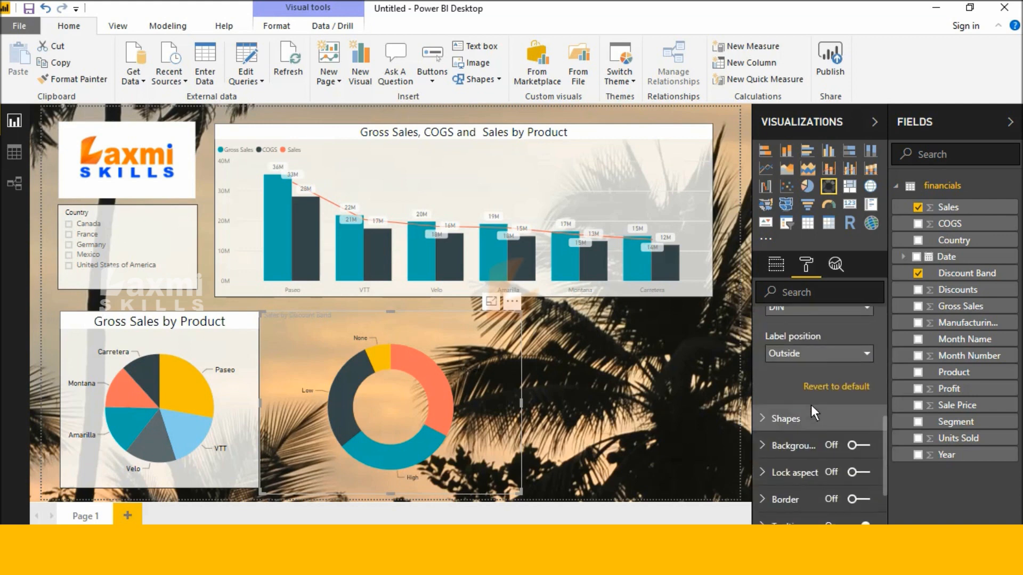
{"action": "scroll", "coordinate": [811, 405], "scroll_direction": "up", "scroll_amount": 2}
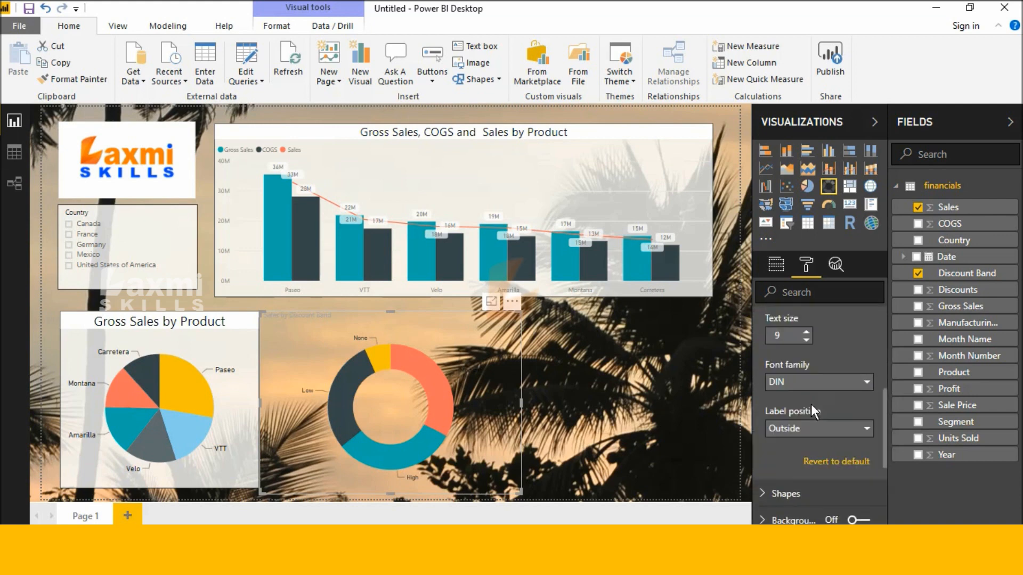
{"action": "left_click", "coordinate": [807, 333]}
Turn on the donut chart's background and set its transparency to 0%.
{"action": "scroll", "coordinate": [816, 348], "scroll_direction": "down", "scroll_amount": 3}
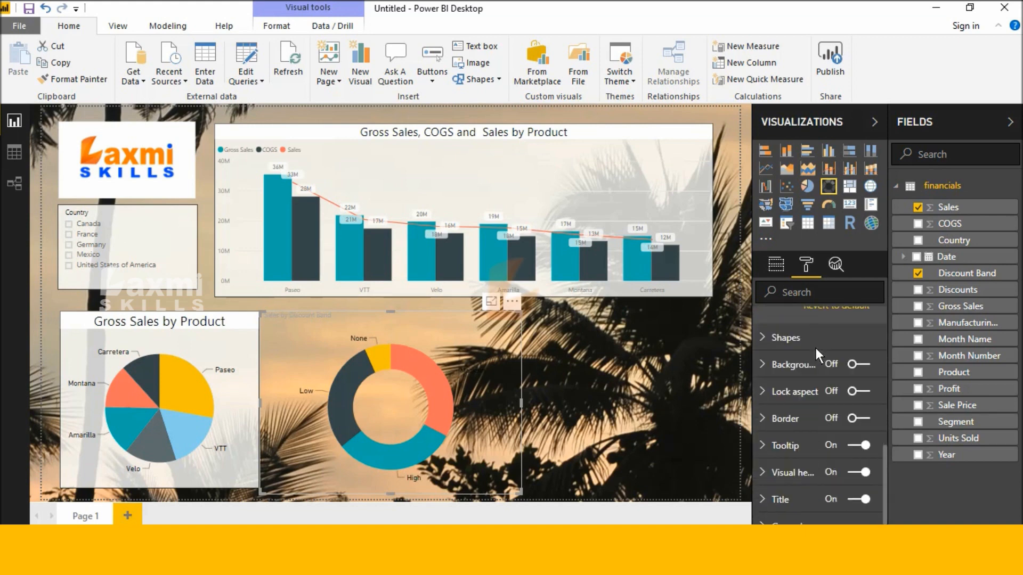
{"action": "left_click", "coordinate": [849, 355]}
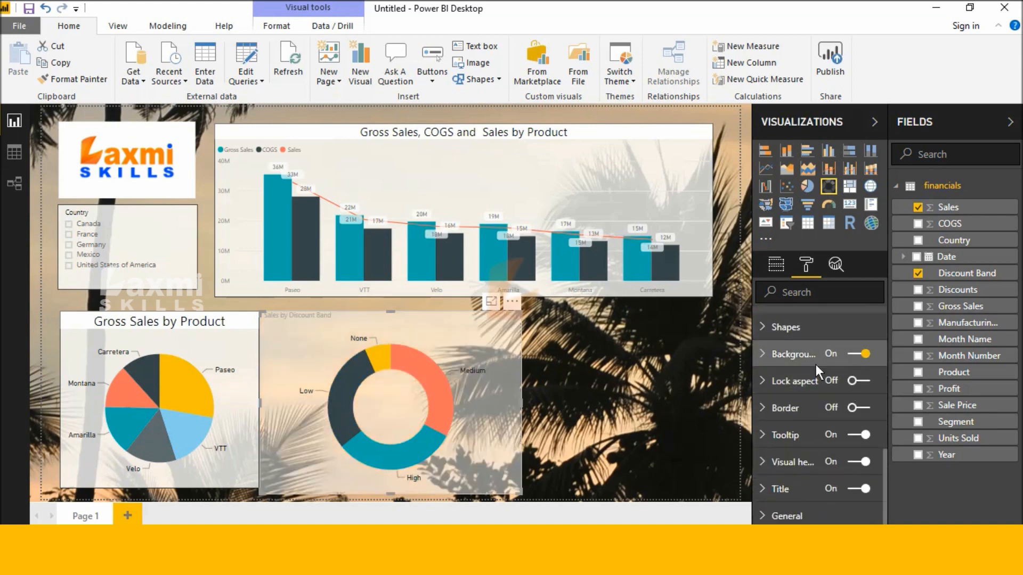
{"action": "left_click", "coordinate": [764, 358]}
{"action": "scroll", "coordinate": [825, 430], "scroll_direction": "down", "scroll_amount": 2}
{"action": "left_click_drag", "start_coordinate": [839, 372], "coordinate": [805, 376]}
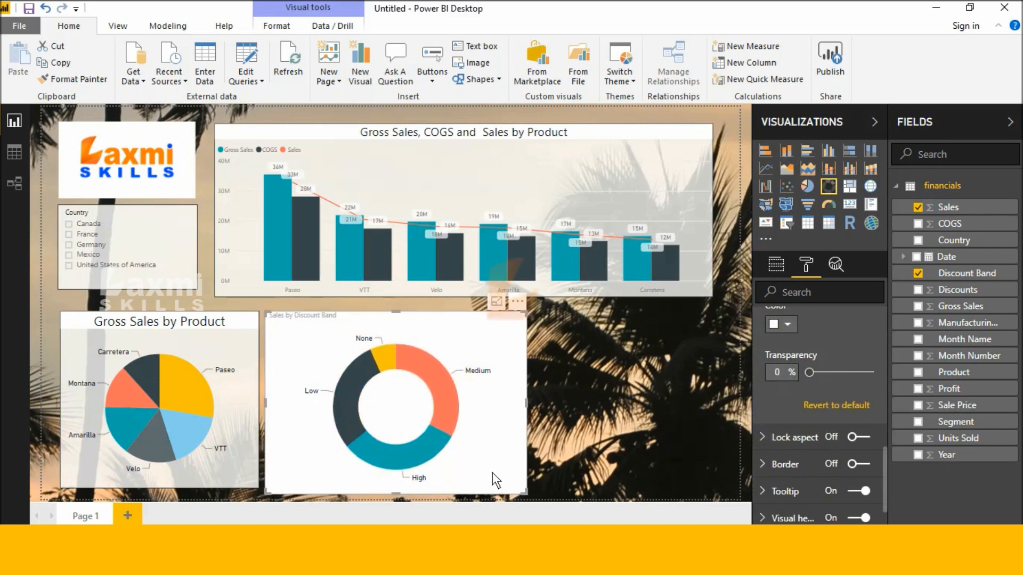
Shrink the donut chart to about the height of the pie chart and turn on its border.
{"action": "left_click_drag", "start_coordinate": [522, 488], "coordinate": [494, 479]}
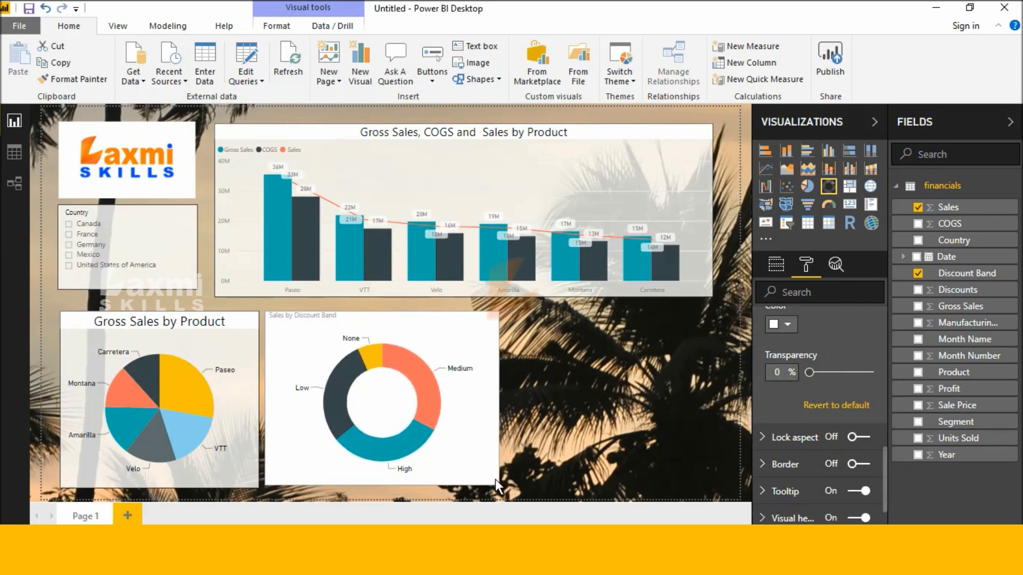
{"action": "scroll", "coordinate": [808, 415], "scroll_direction": "down", "scroll_amount": 1}
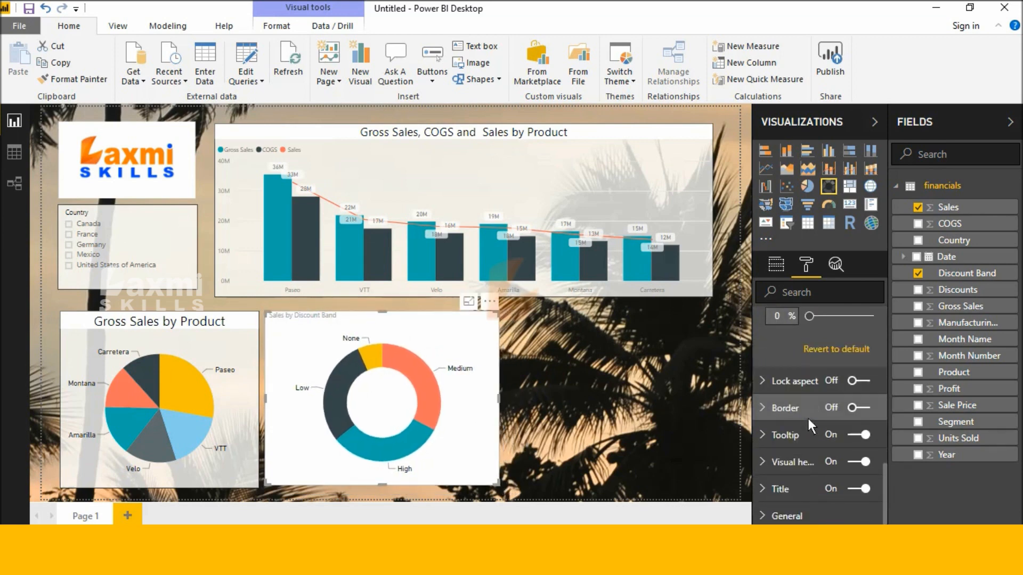
{"action": "left_click", "coordinate": [853, 406]}
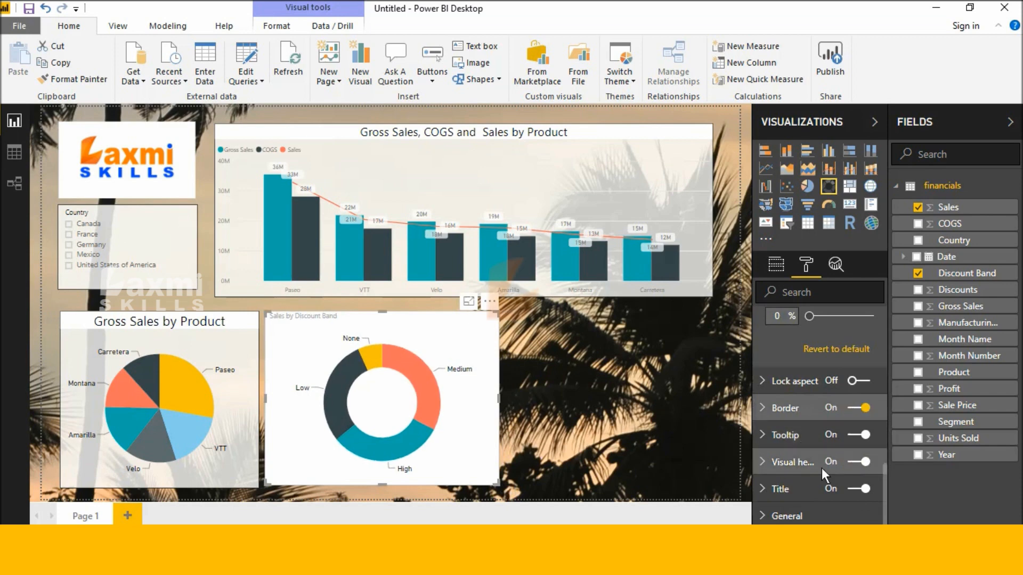
Give the donut chart's title a white background color and a black font color.
{"action": "left_click", "coordinate": [795, 490]}
{"action": "scroll", "coordinate": [797, 488], "scroll_direction": "down", "scroll_amount": 3}
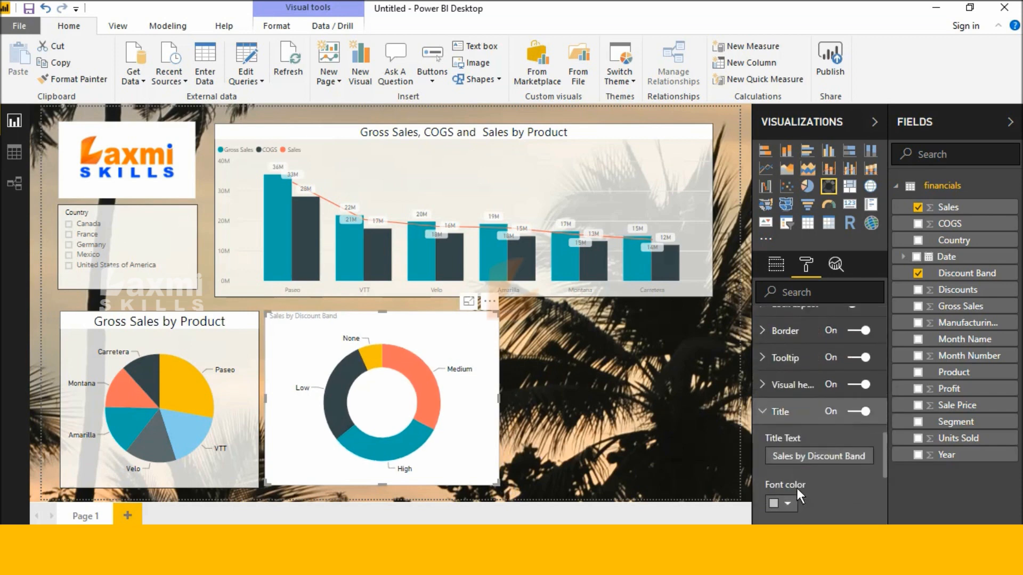
{"action": "left_click", "coordinate": [797, 476]}
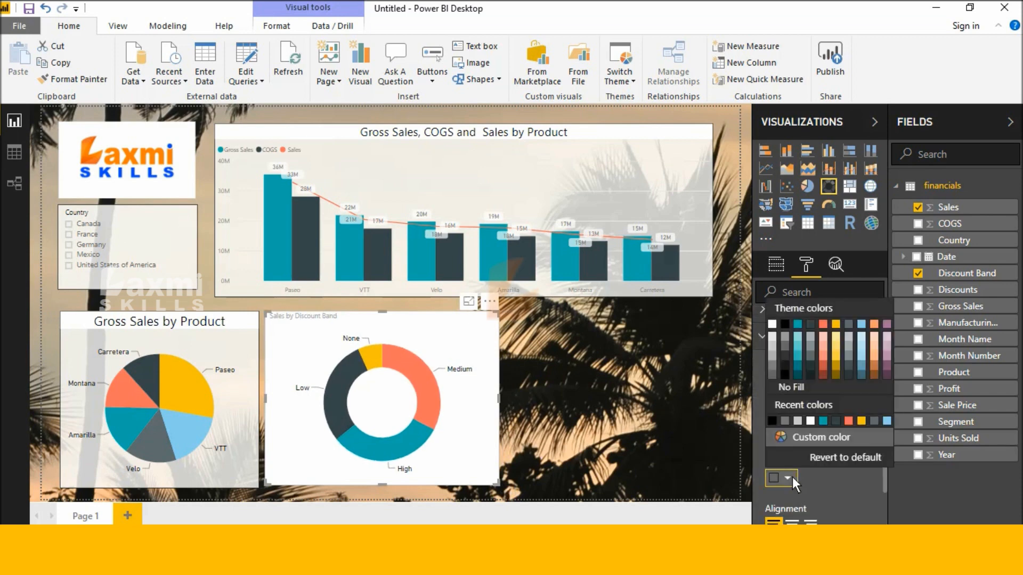
{"action": "left_click", "coordinate": [810, 417]}
{"action": "left_click", "coordinate": [791, 430]}
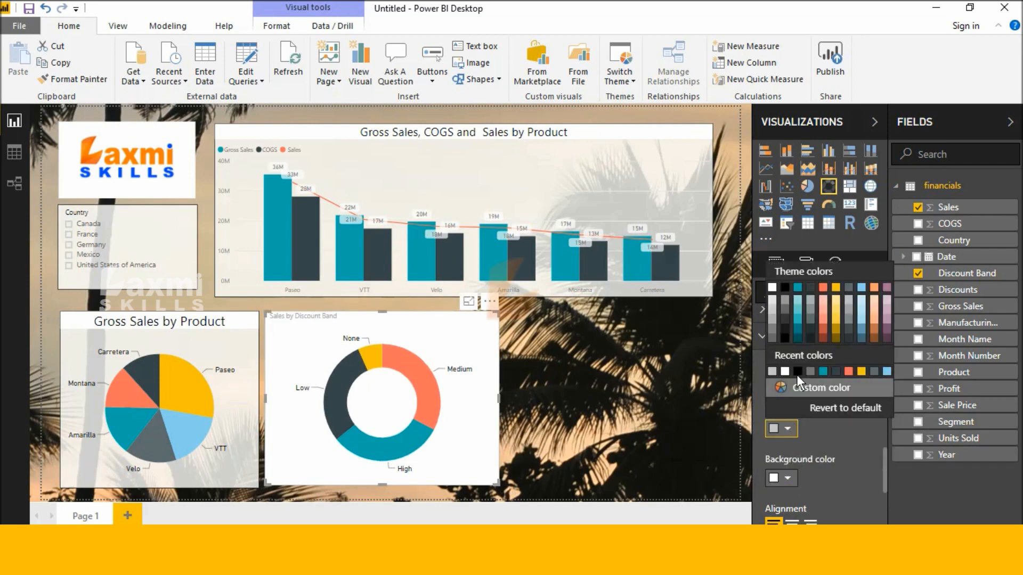
{"action": "left_click", "coordinate": [802, 372]}
Center the donut chart's title and set its text size to 19.
{"action": "scroll", "coordinate": [794, 461], "scroll_direction": "down", "scroll_amount": 3}
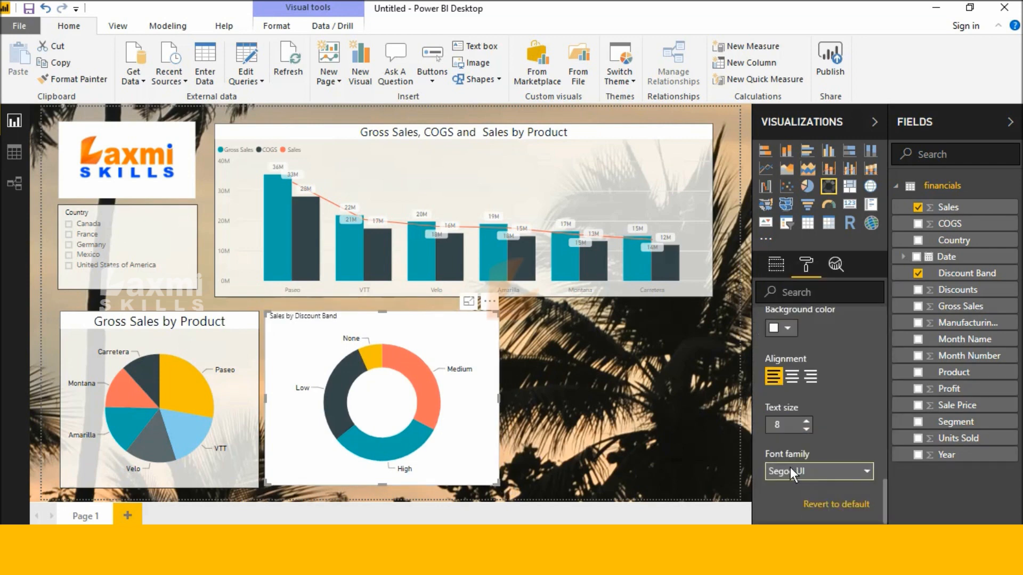
{"action": "left_click", "coordinate": [791, 379]}
{"action": "left_click", "coordinate": [806, 421]}
{"action": "left_click", "coordinate": [806, 421]}
{"action": "left_click", "coordinate": [806, 420]}
{"action": "left_click", "coordinate": [806, 421]}
{"action": "left_click", "coordinate": [806, 421]}
{"action": "left_click", "coordinate": [806, 421]}
{"action": "left_click", "coordinate": [805, 421]}
{"action": "left_click", "coordinate": [806, 421]}
{"action": "left_click", "coordinate": [806, 421]}
{"action": "left_click", "coordinate": [805, 421]}
{"action": "left_click", "coordinate": [806, 421]}
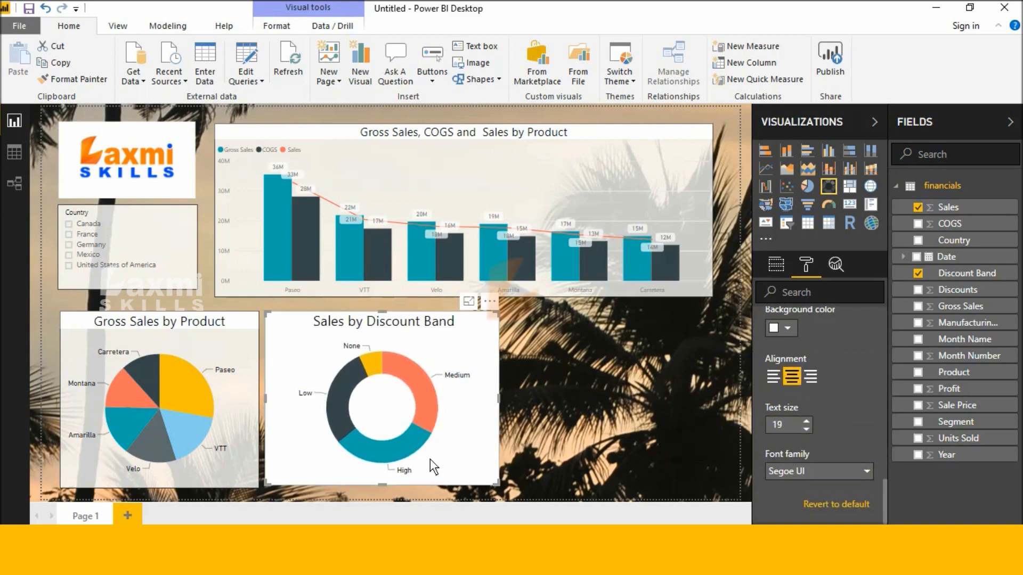
Make the donut chart's background semi-transparent so that the wallpaper shows through like behind the pie chart.
{"action": "scroll", "coordinate": [794, 379], "scroll_direction": "up", "scroll_amount": 1}
{"action": "scroll", "coordinate": [795, 379], "scroll_direction": "up", "scroll_amount": 3}
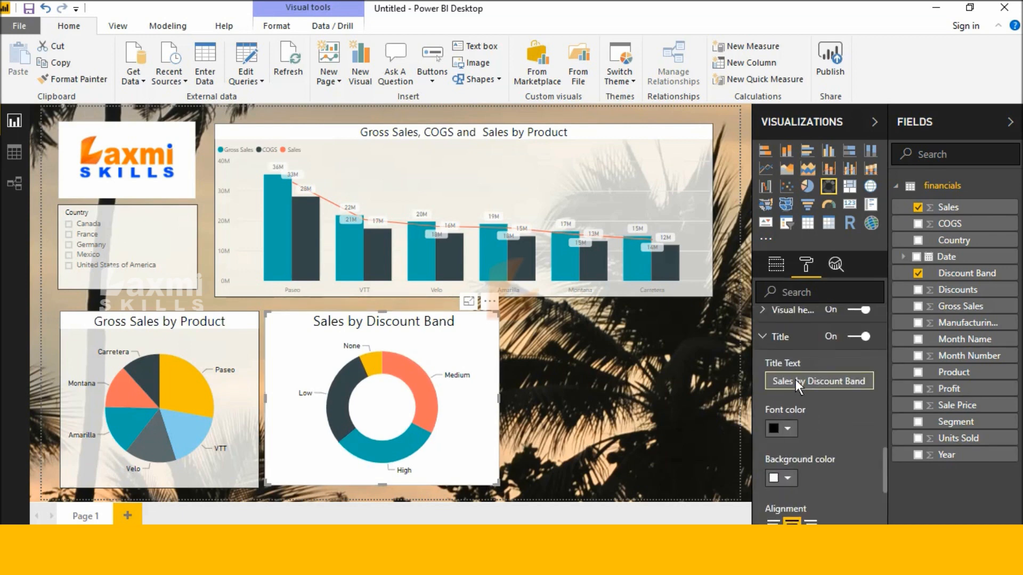
{"action": "scroll", "coordinate": [796, 371], "scroll_direction": "up", "scroll_amount": 5}
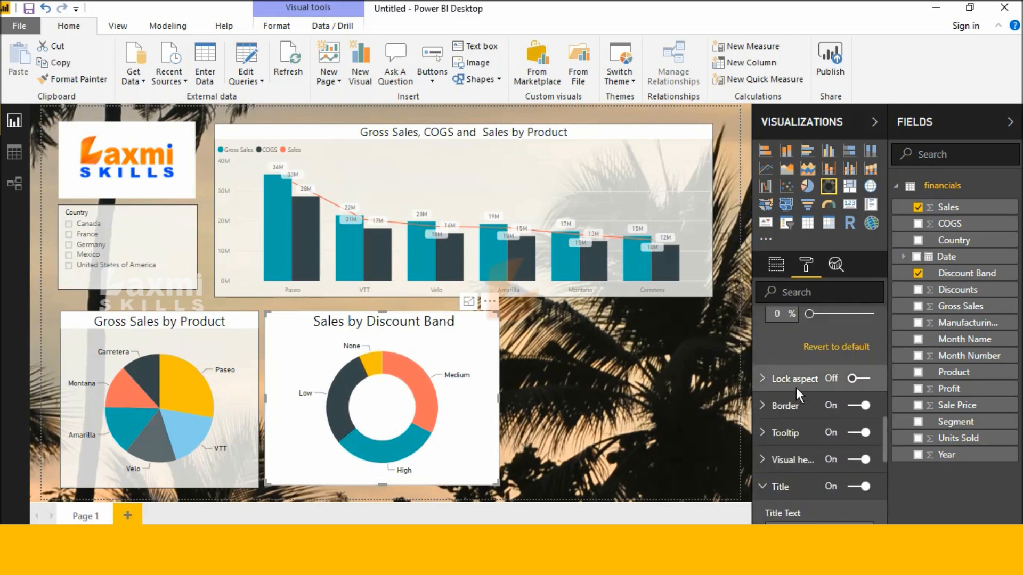
{"action": "left_click_drag", "start_coordinate": [809, 464], "coordinate": [820, 468]}
{"action": "left_click", "coordinate": [680, 403]}
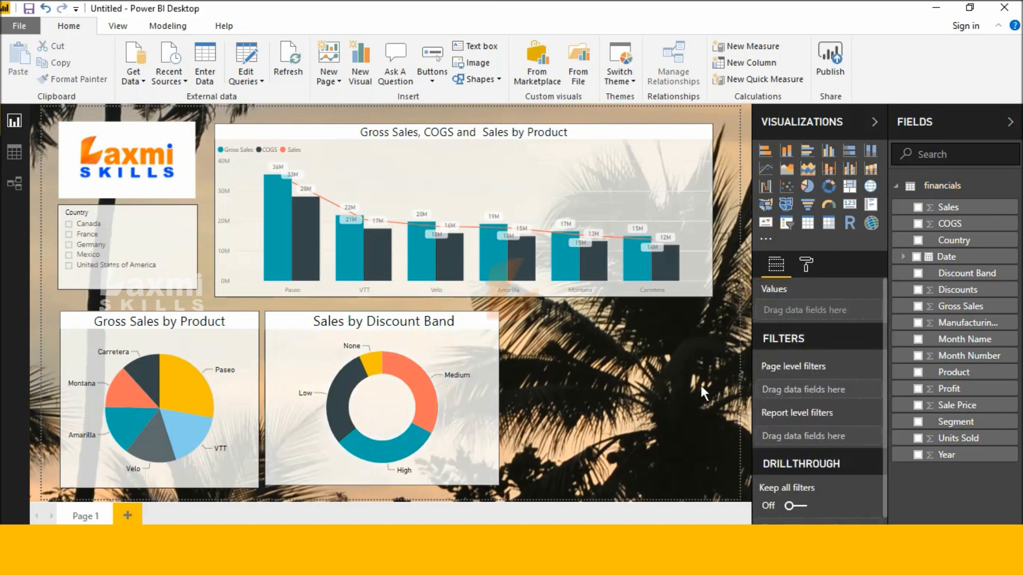
{"action": "left_click", "coordinate": [469, 397]}
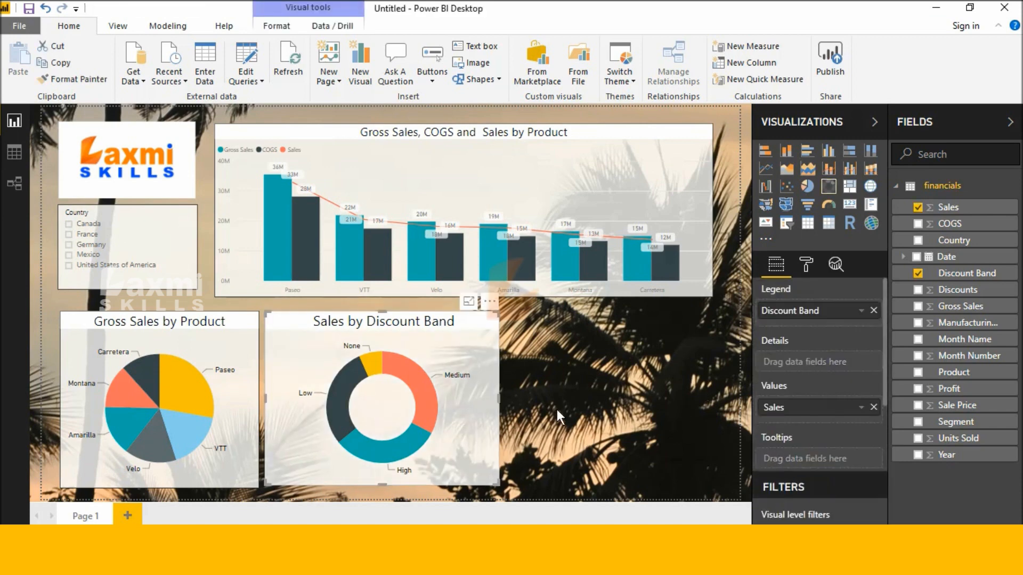
Add a funnel chart beside the donut chart, with Segment as the group and COGS as the values.
{"action": "left_click", "coordinate": [557, 410]}
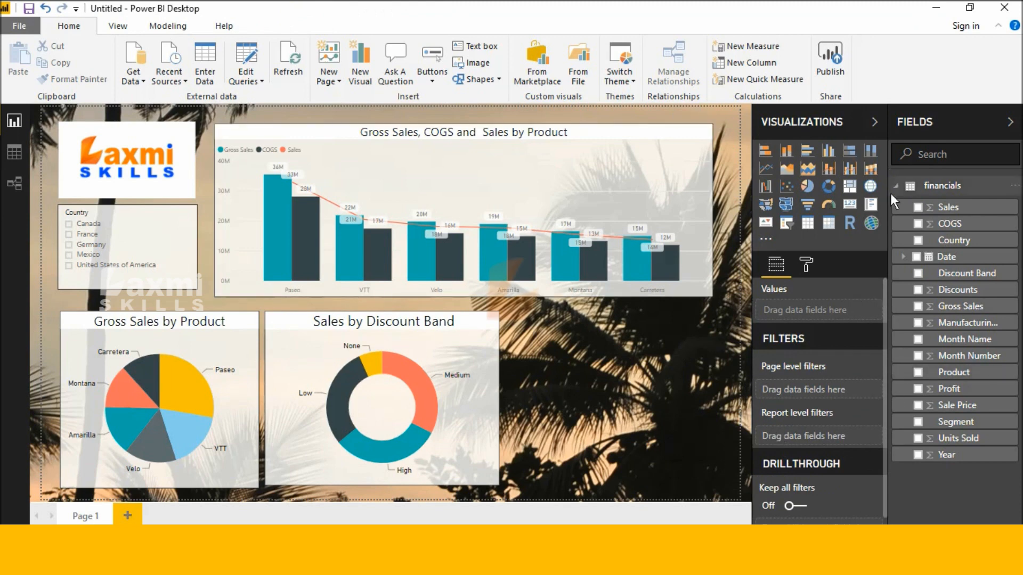
{"action": "left_click", "coordinate": [810, 205]}
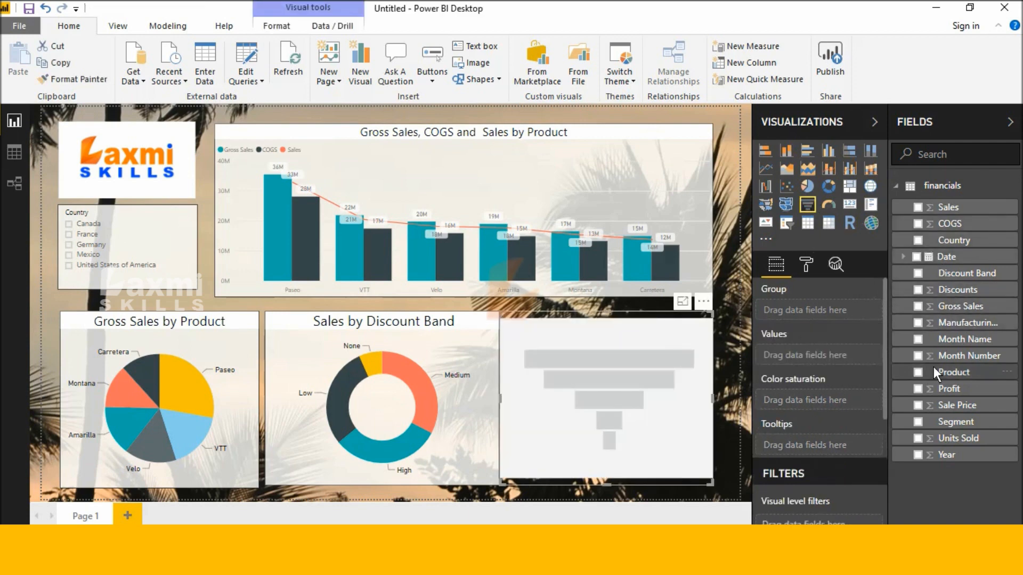
{"action": "left_click", "coordinate": [918, 421]}
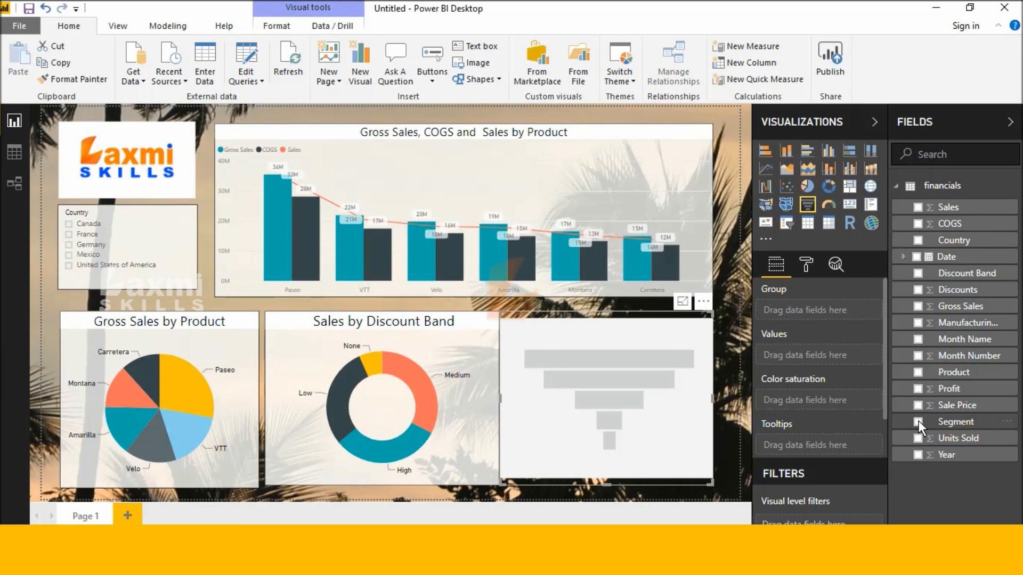
{"action": "left_click", "coordinate": [918, 223]}
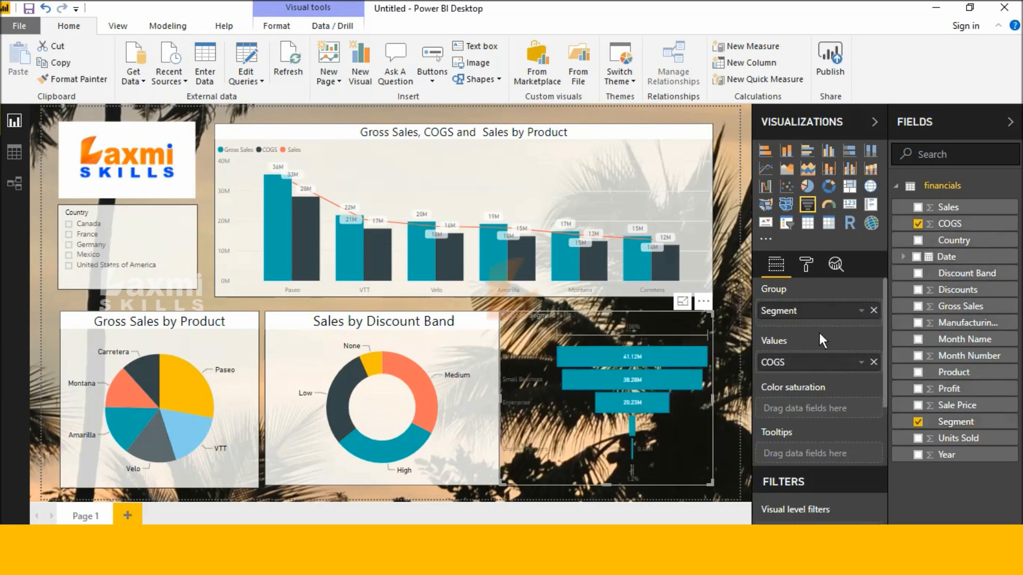
Set the funnel chart's category label color to black.
{"action": "left_click", "coordinate": [811, 269]}
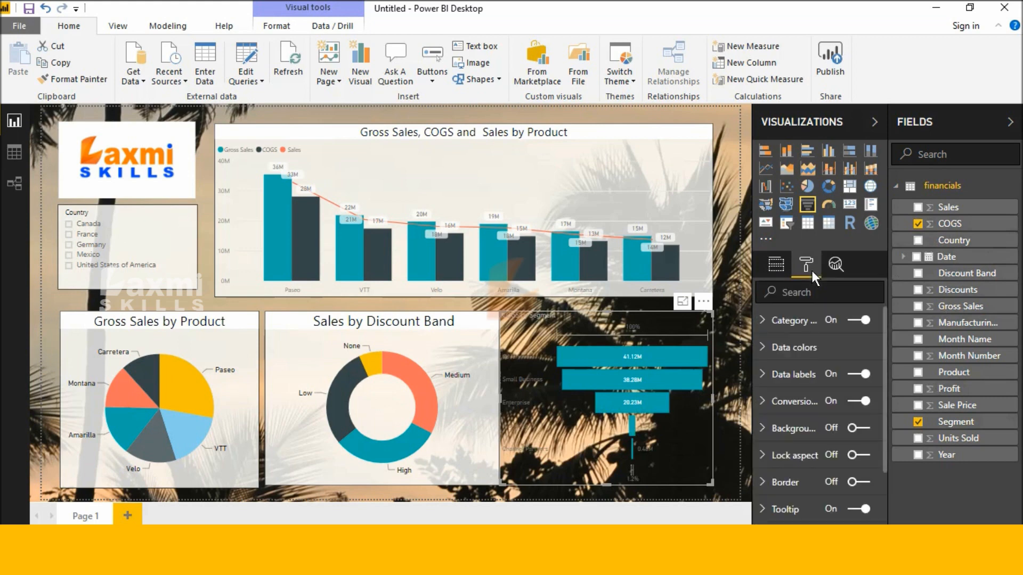
{"action": "left_click", "coordinate": [788, 326]}
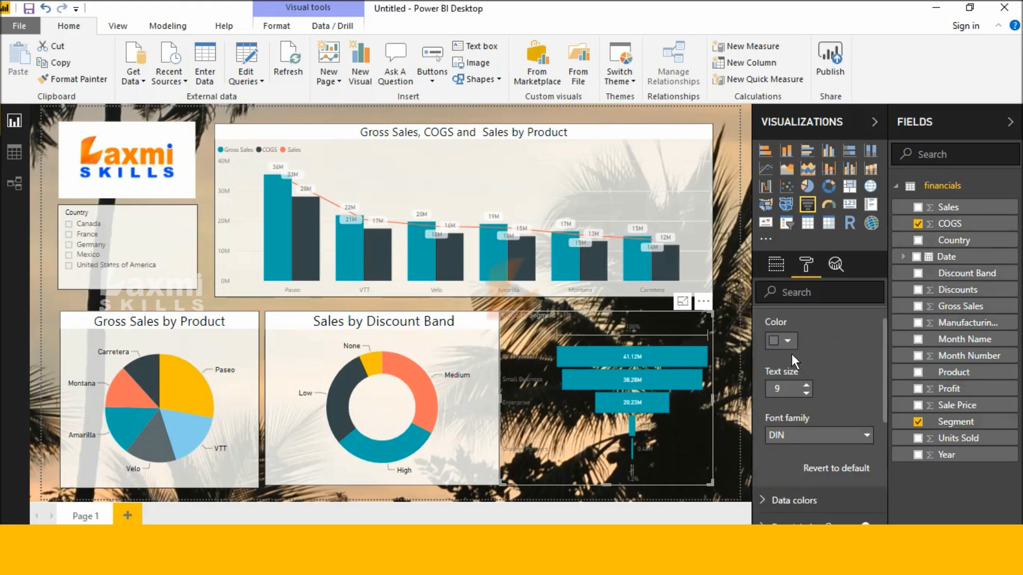
{"action": "left_click", "coordinate": [789, 365]}
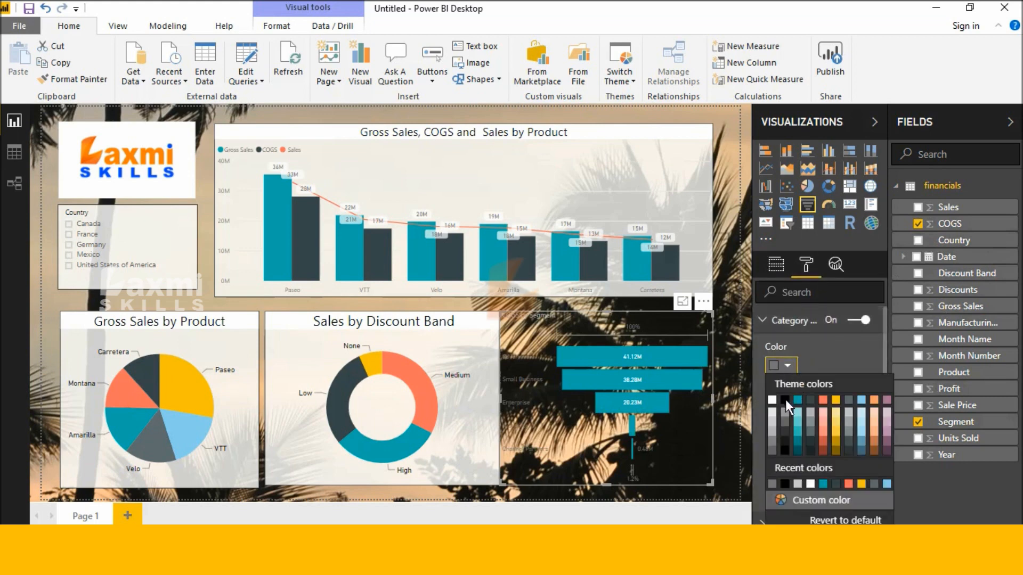
{"action": "left_click", "coordinate": [785, 400]}
Set the funnel chart's data label color to black.
{"action": "scroll", "coordinate": [785, 404], "scroll_direction": "down", "scroll_amount": 2}
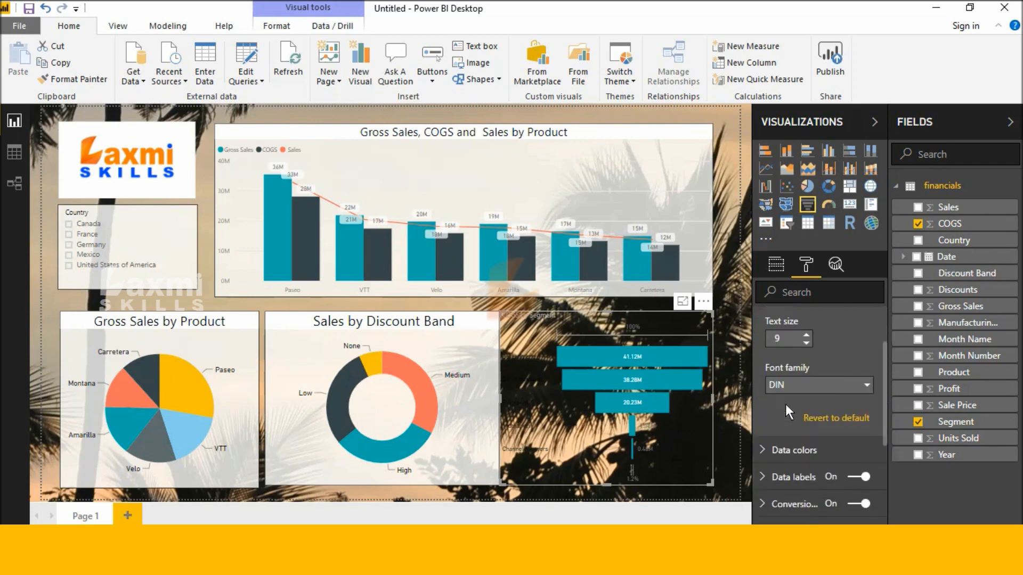
{"action": "scroll", "coordinate": [785, 405], "scroll_direction": "down", "scroll_amount": 2}
{"action": "left_click", "coordinate": [810, 408]}
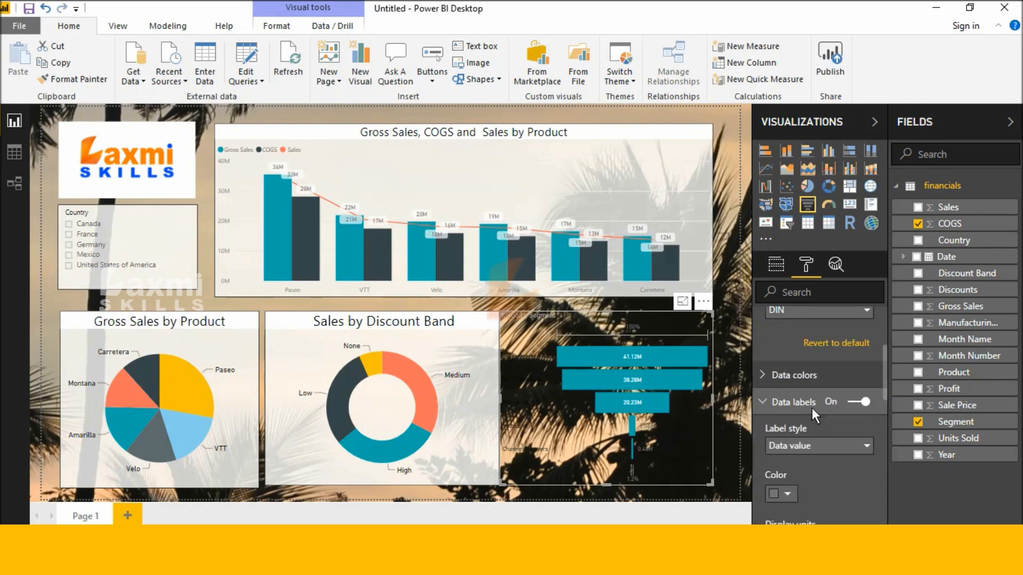
{"action": "scroll", "coordinate": [811, 408], "scroll_direction": "down", "scroll_amount": 2}
{"action": "left_click", "coordinate": [789, 346]}
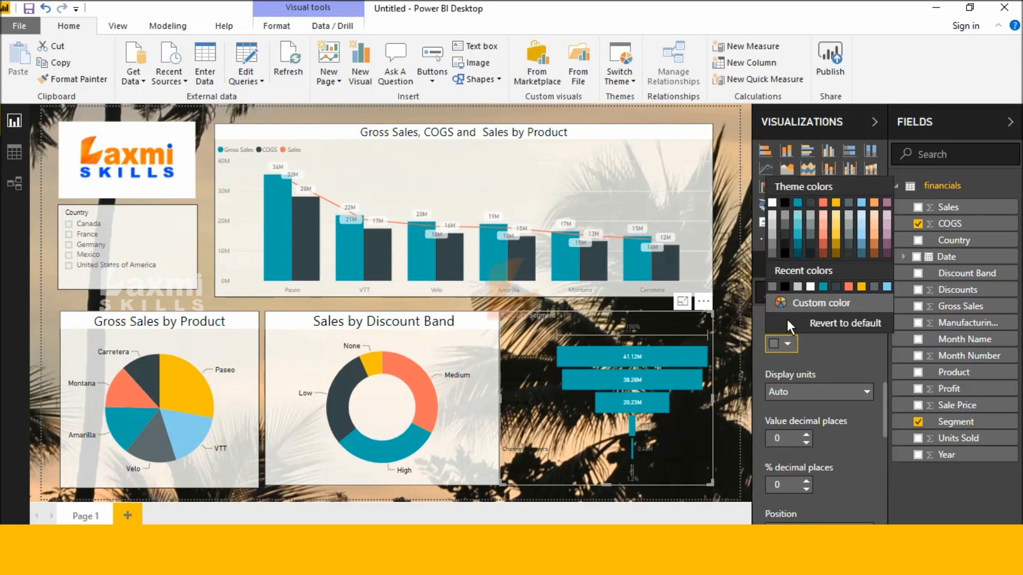
{"action": "left_click", "coordinate": [787, 288]}
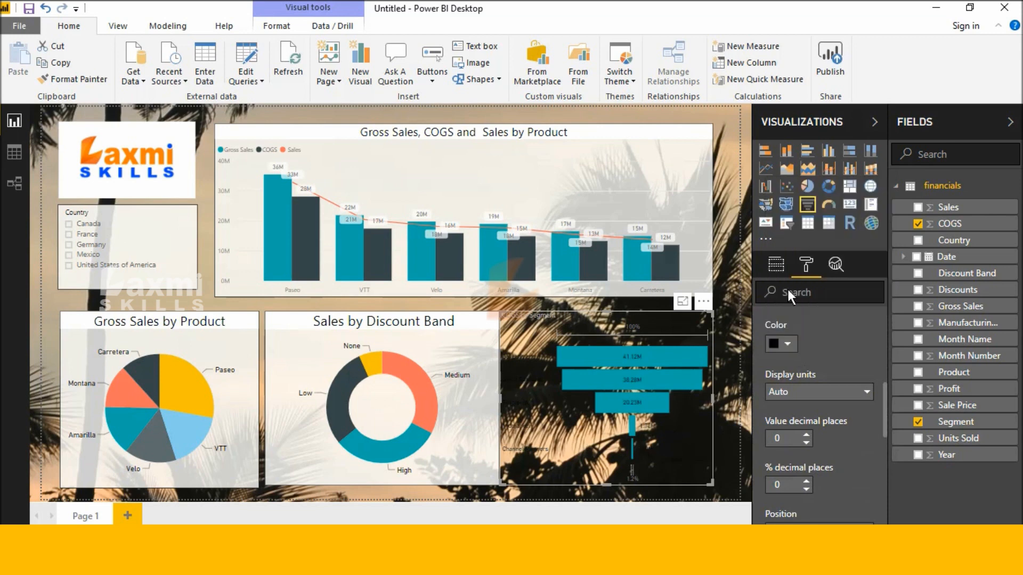
Turn on the funnel chart's white background and set its transparency to 24%.
{"action": "left_click", "coordinate": [792, 340]}
{"action": "left_click", "coordinate": [803, 343]}
{"action": "scroll", "coordinate": [819, 351], "scroll_direction": "down", "scroll_amount": 2}
{"action": "scroll", "coordinate": [827, 404], "scroll_direction": "down", "scroll_amount": 5}
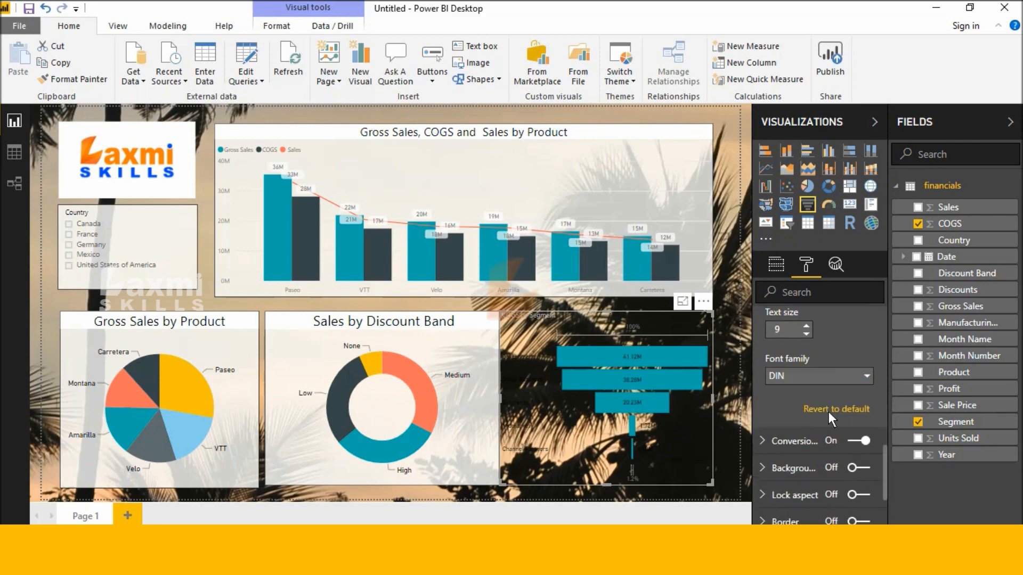
{"action": "left_click", "coordinate": [850, 416]}
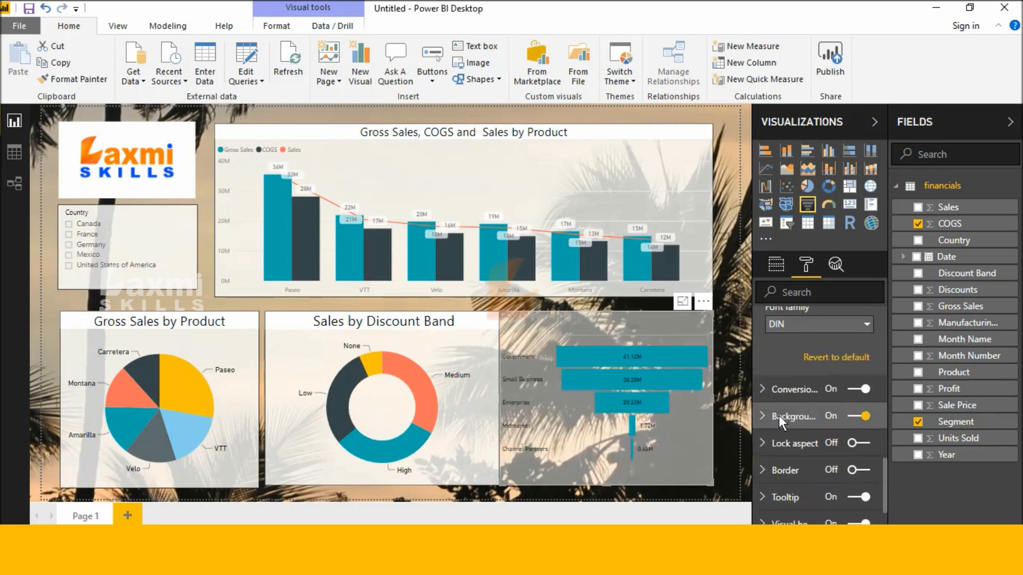
{"action": "left_click", "coordinate": [778, 416]}
{"action": "scroll", "coordinate": [796, 424], "scroll_direction": "down", "scroll_amount": 1}
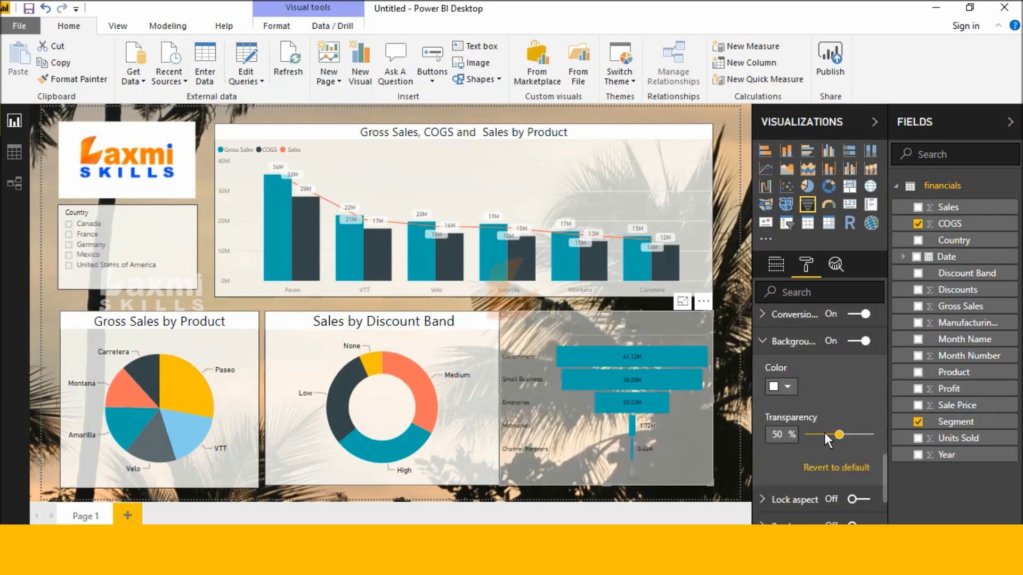
{"action": "left_click_drag", "start_coordinate": [838, 434], "coordinate": [822, 430]}
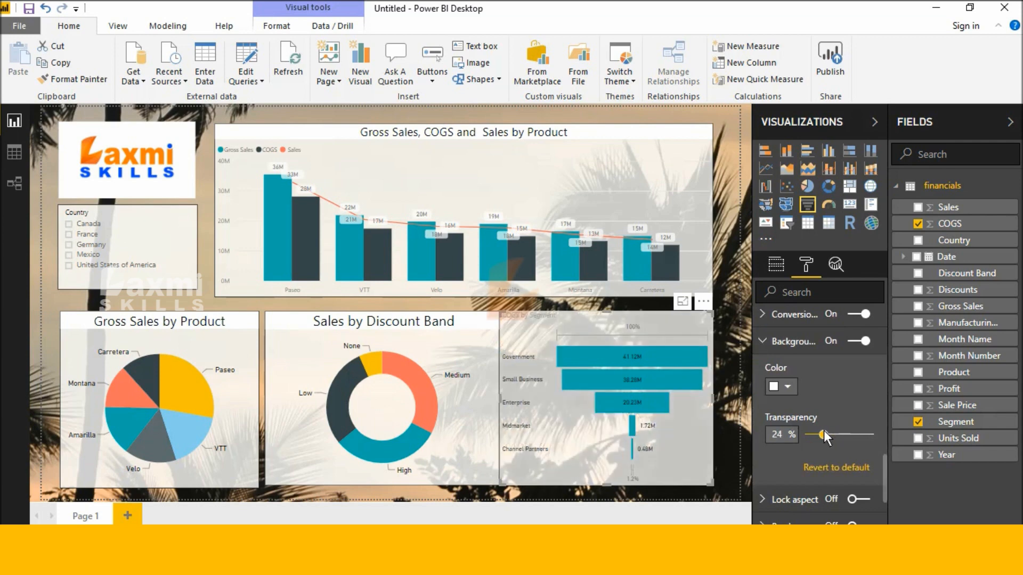
Give the funnel chart's title a white background and a black font color.
{"action": "scroll", "coordinate": [826, 427], "scroll_direction": "down", "scroll_amount": 3}
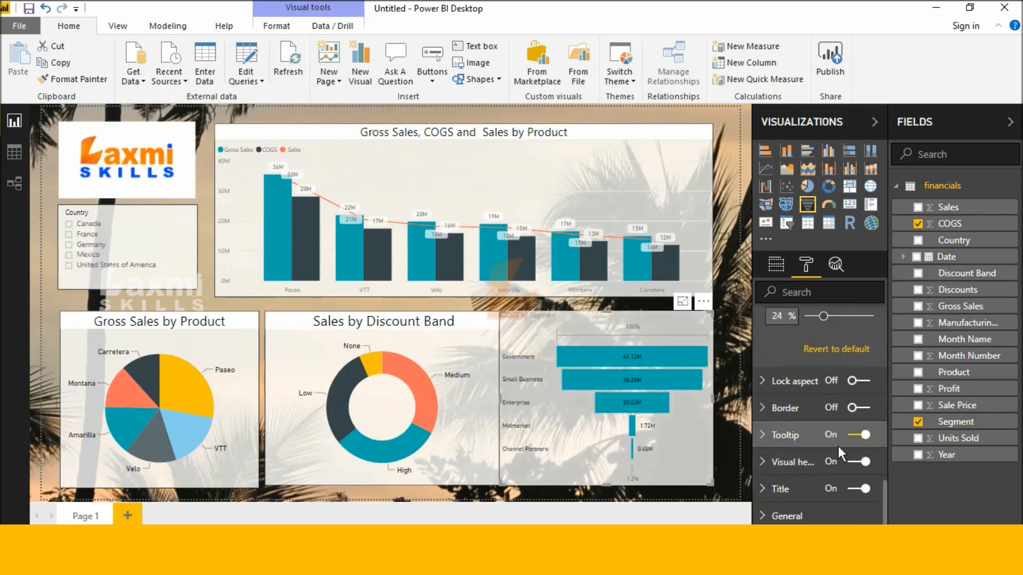
{"action": "left_click", "coordinate": [801, 486]}
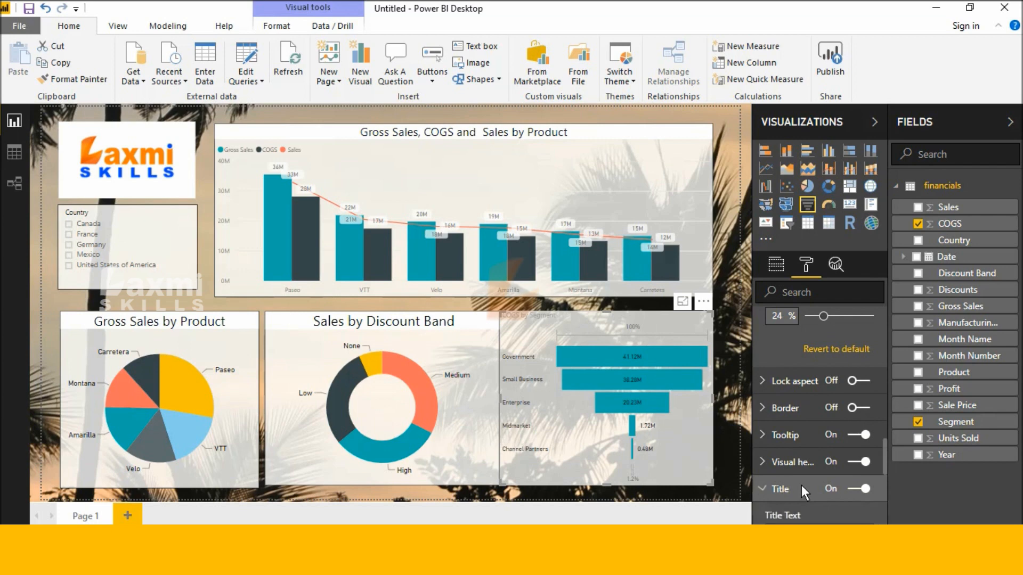
{"action": "left_click", "coordinate": [791, 431]}
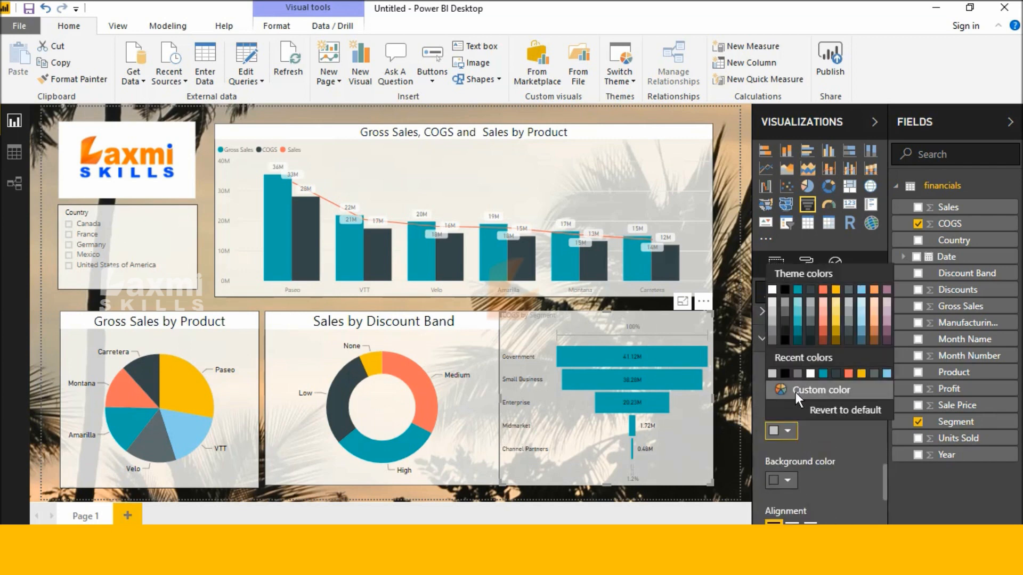
{"action": "left_click", "coordinate": [809, 374]}
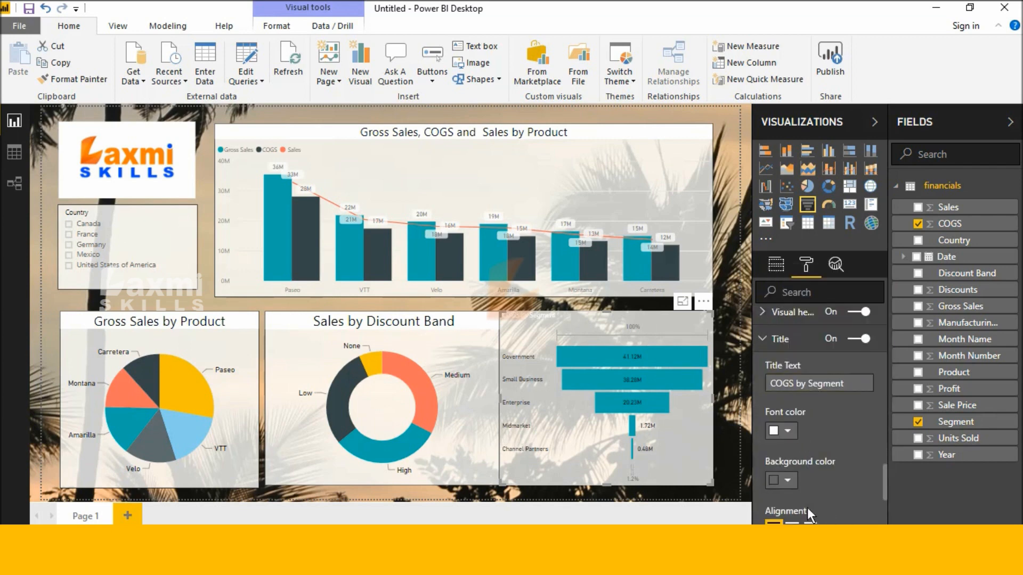
{"action": "left_click", "coordinate": [791, 476]}
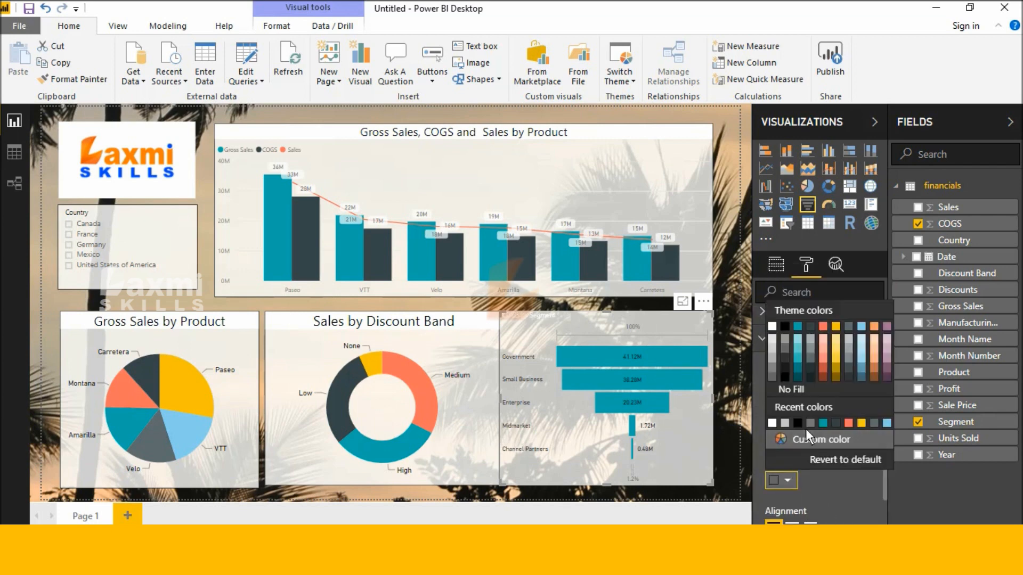
{"action": "left_click", "coordinate": [775, 422]}
{"action": "scroll", "coordinate": [797, 439], "scroll_direction": "down", "scroll_amount": 2}
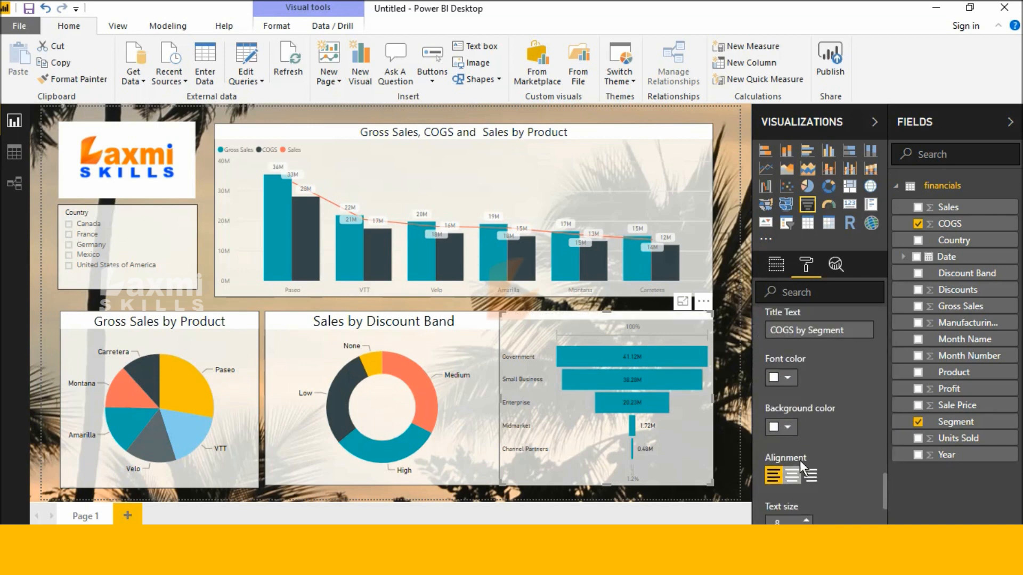
{"action": "scroll", "coordinate": [800, 460], "scroll_direction": "up", "scroll_amount": 2}
{"action": "left_click", "coordinate": [787, 435]}
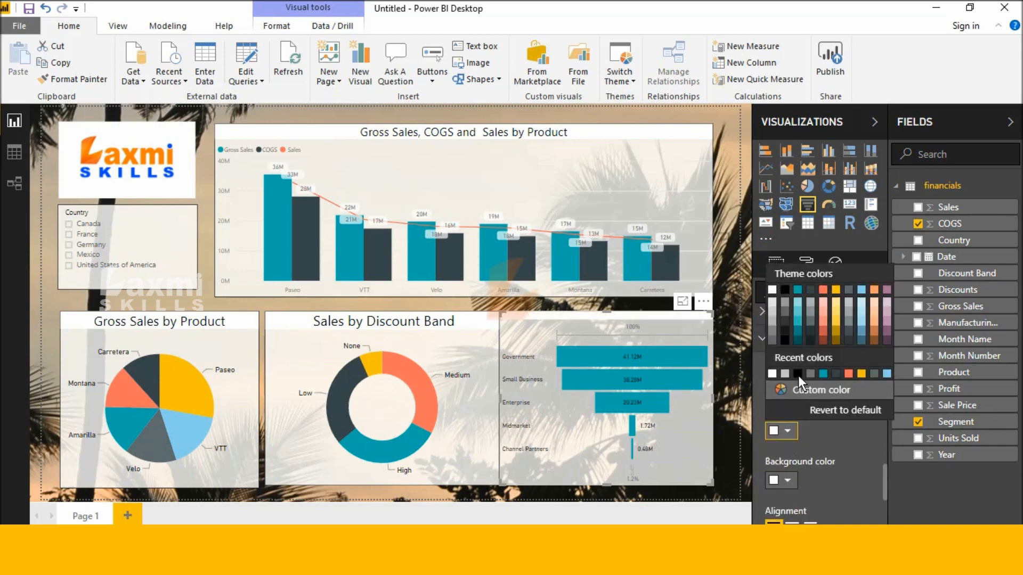
{"action": "left_click", "coordinate": [798, 375]}
Center the funnel chart's title and set its text size to 15.
{"action": "scroll", "coordinate": [826, 434], "scroll_direction": "down", "scroll_amount": 3}
{"action": "left_click", "coordinate": [791, 378]}
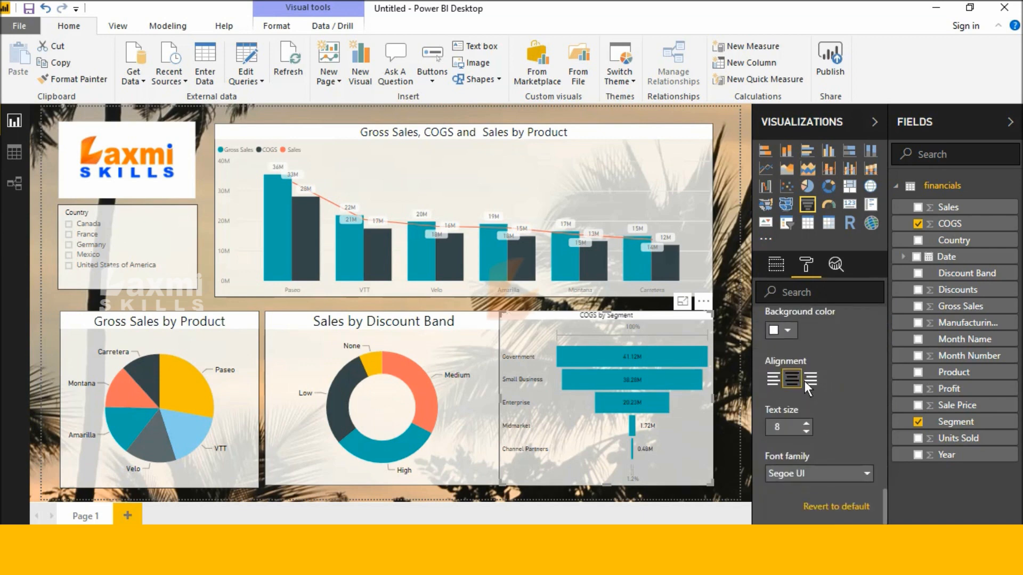
{"action": "left_click", "coordinate": [807, 423]}
{"action": "left_click", "coordinate": [806, 423]}
{"action": "left_click", "coordinate": [807, 423]}
{"action": "left_click", "coordinate": [806, 423]}
{"action": "left_click", "coordinate": [806, 423]}
{"action": "left_click", "coordinate": [807, 422]}
{"action": "left_click", "coordinate": [806, 423]}
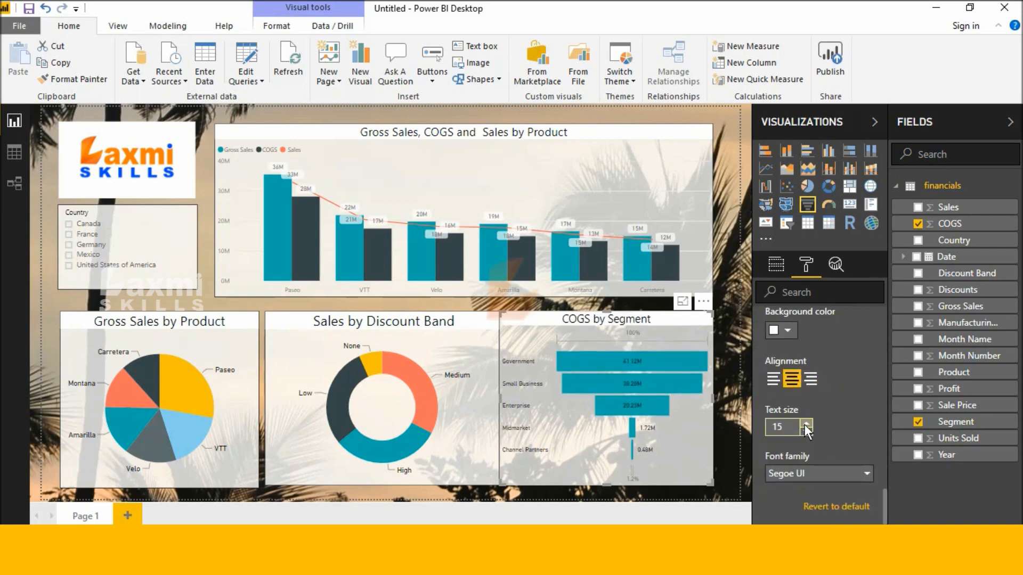
Shift the donut chart slightly toward the pie chart, leaving a small gap before the funnel chart.
{"action": "left_click", "coordinate": [534, 491]}
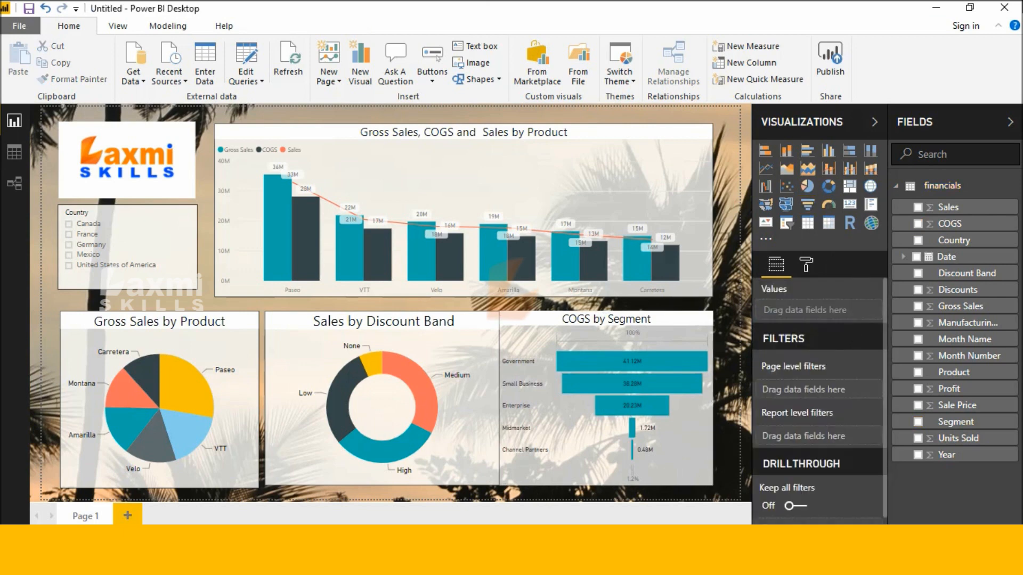
{"action": "left_click", "coordinate": [433, 321]}
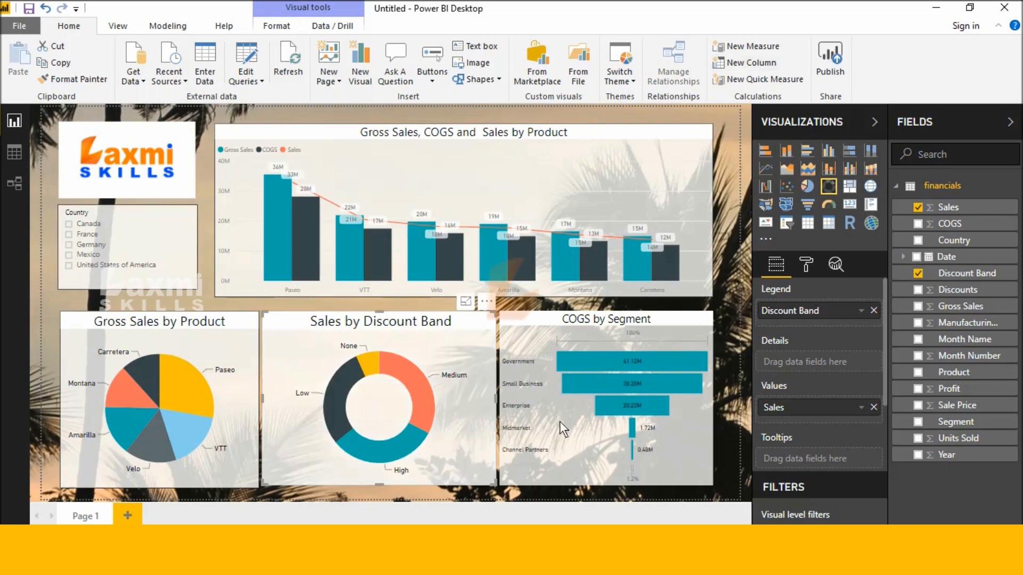
Test the Country slicer by filtering the dashboard by France, Germany, Mexico, United States of America and Canada in turn, and clear the selection.
{"action": "left_click", "coordinate": [69, 244]}
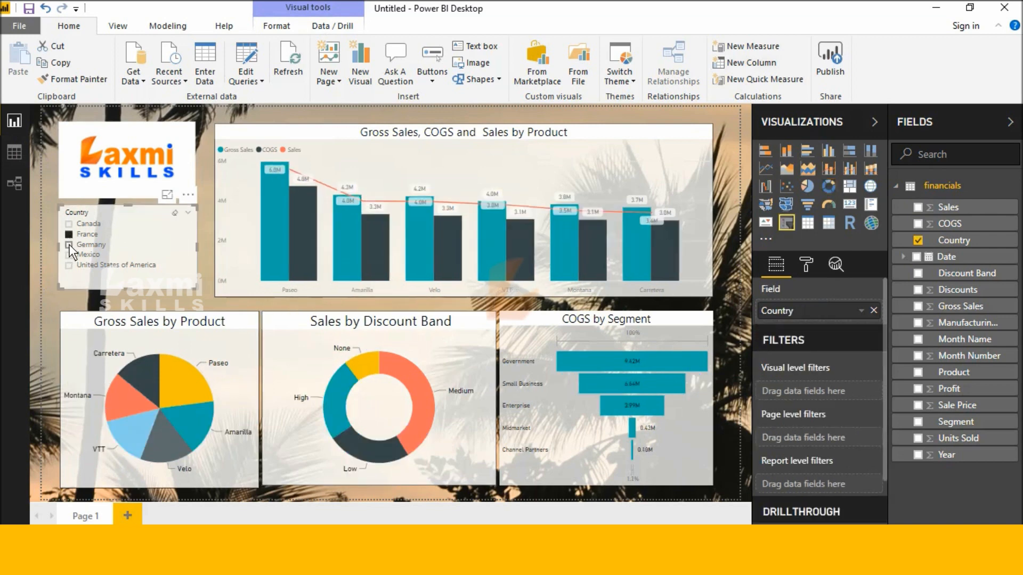
{"action": "left_click", "coordinate": [68, 255]}
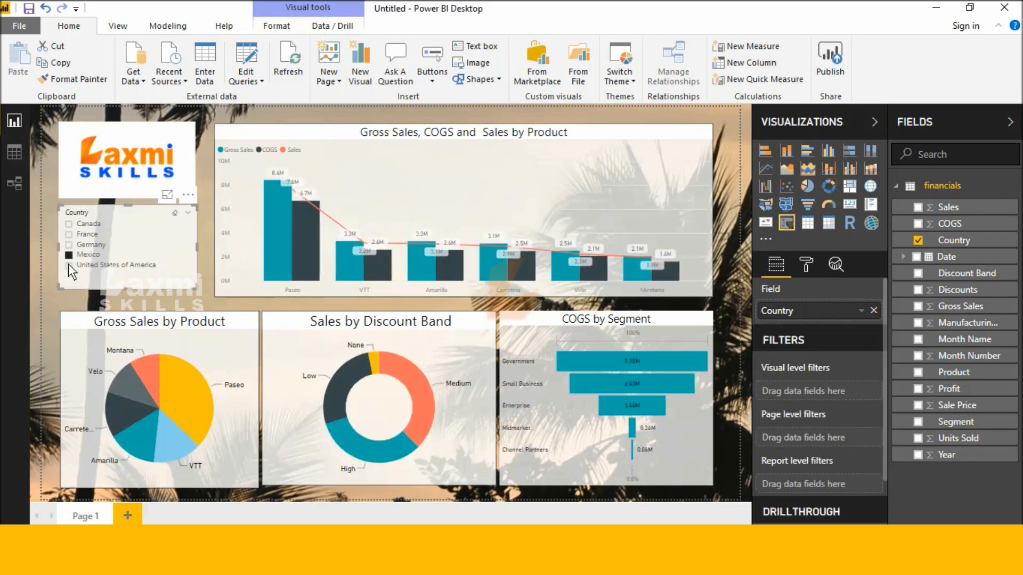
{"action": "left_click", "coordinate": [69, 266]}
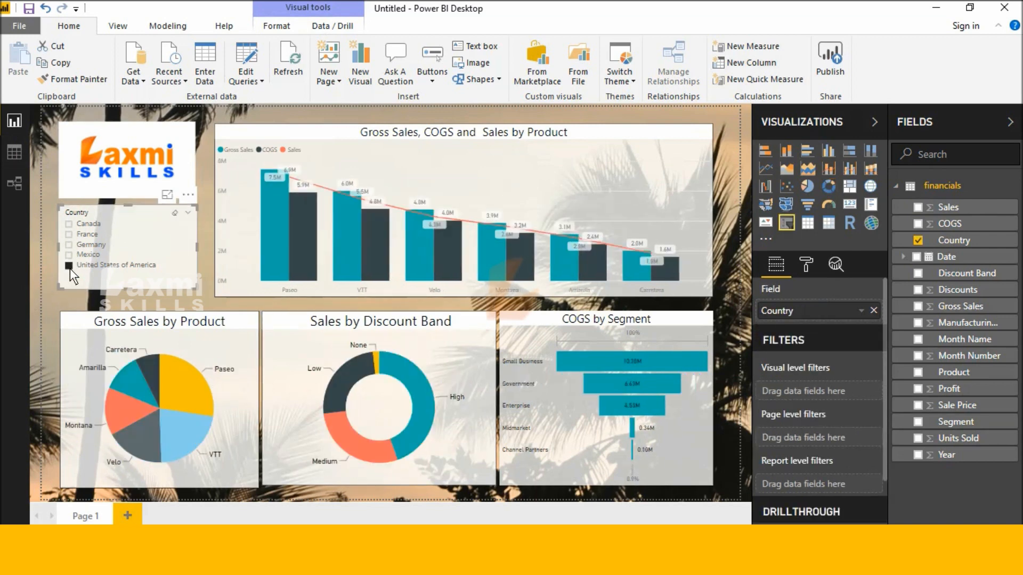
{"action": "left_click", "coordinate": [69, 224]}
{"action": "left_click", "coordinate": [69, 223]}
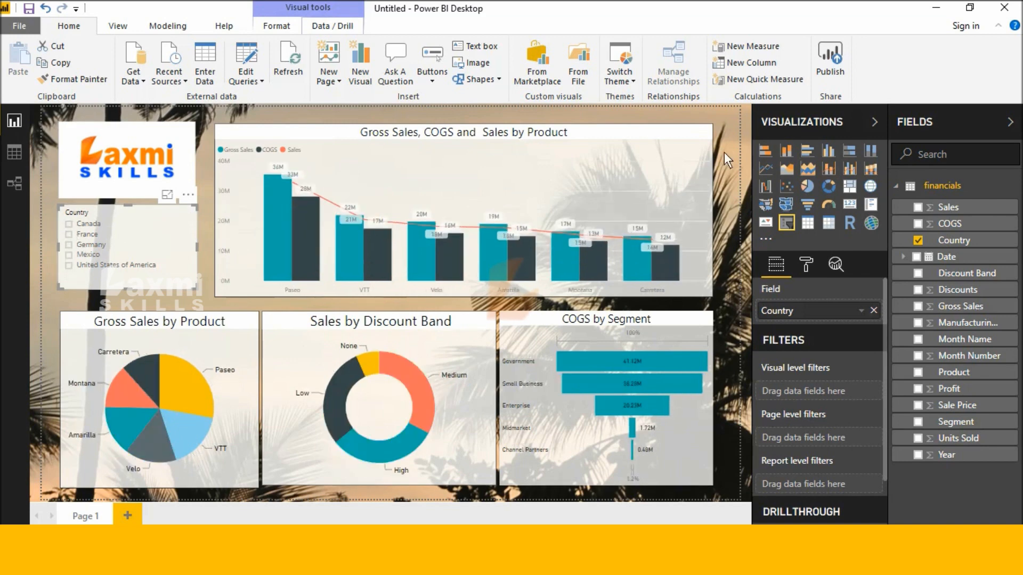